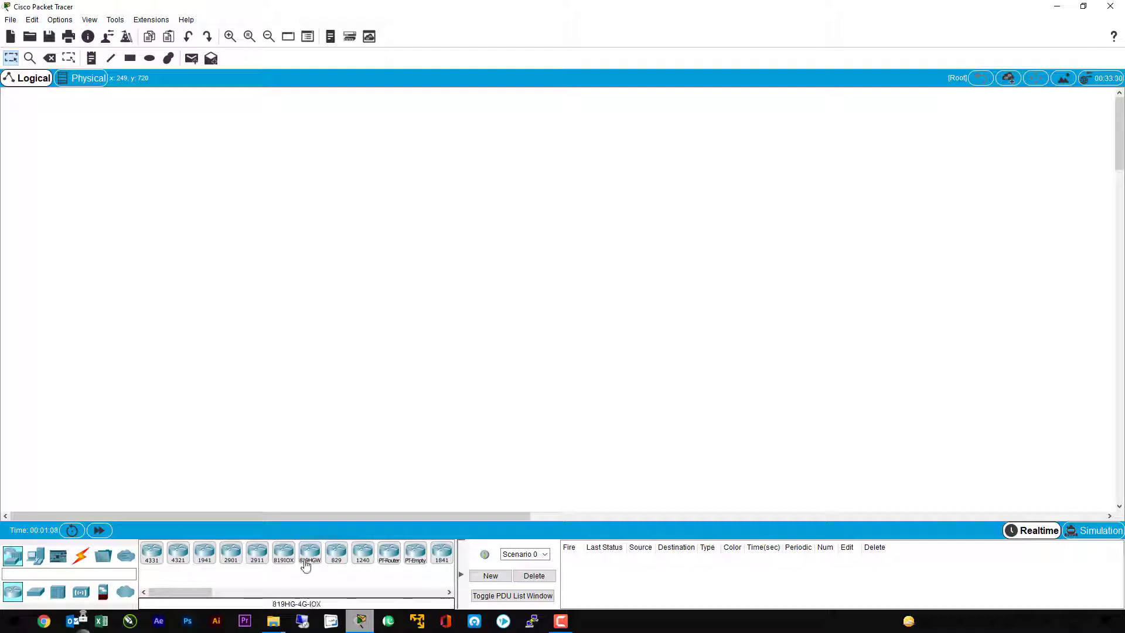
Step: Place a 2901 router in the workspace and a 2960 switch below it
click(239, 558)
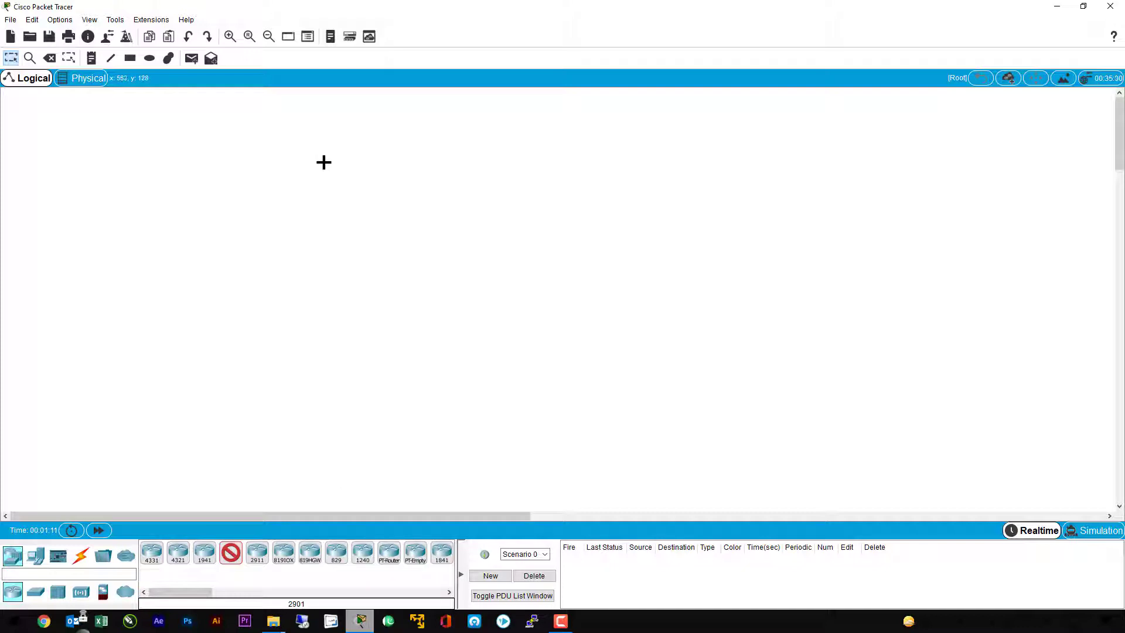
click(324, 162)
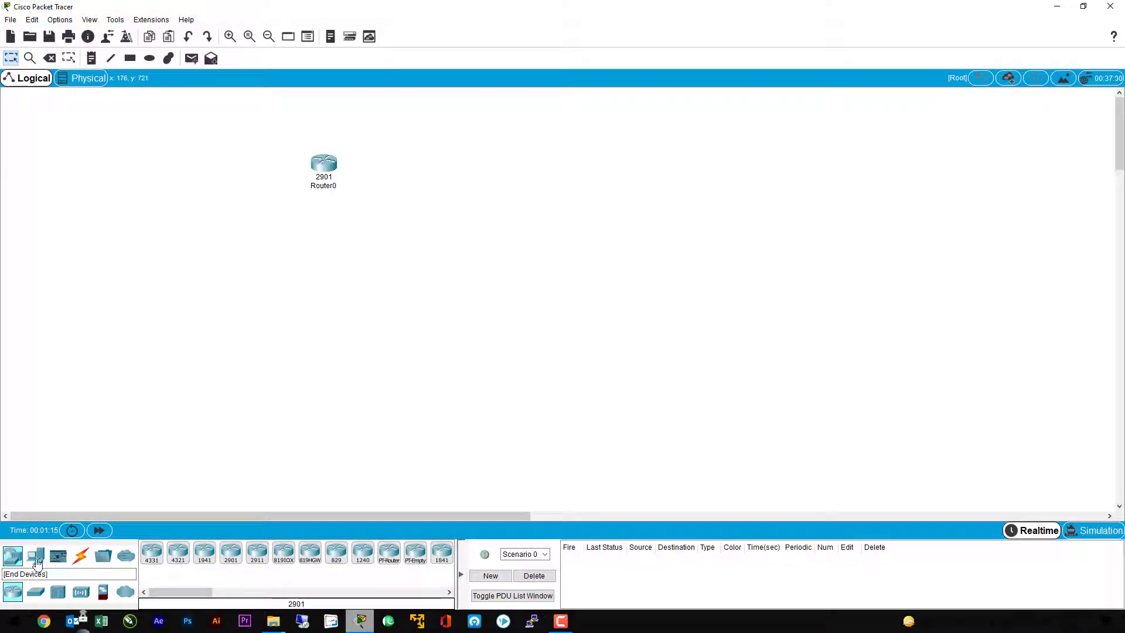
click(36, 561)
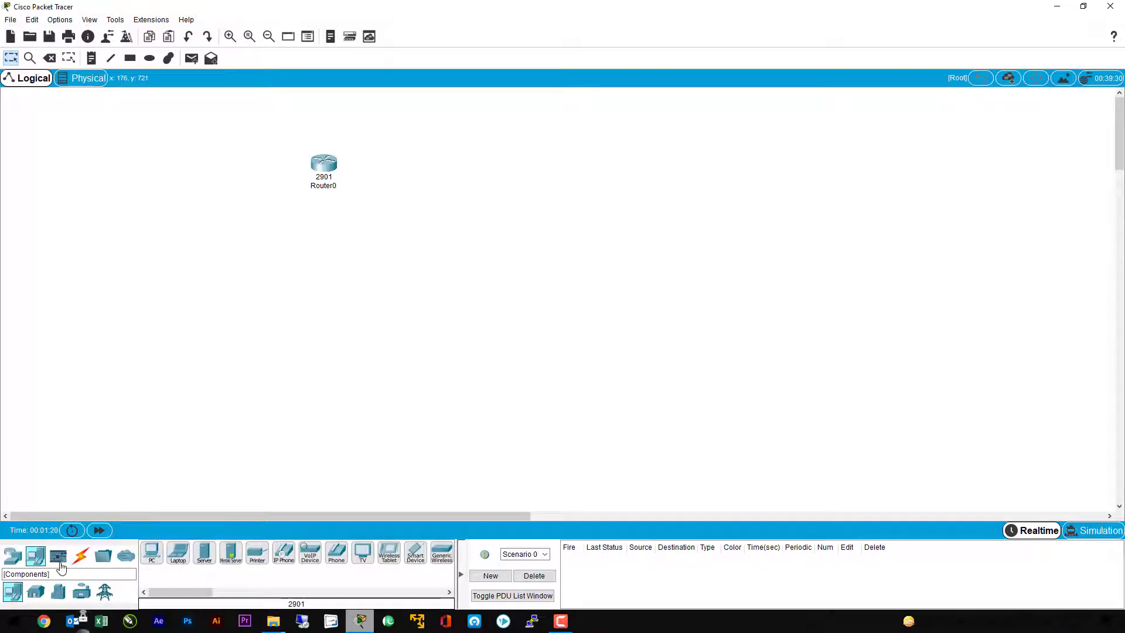
click(14, 565)
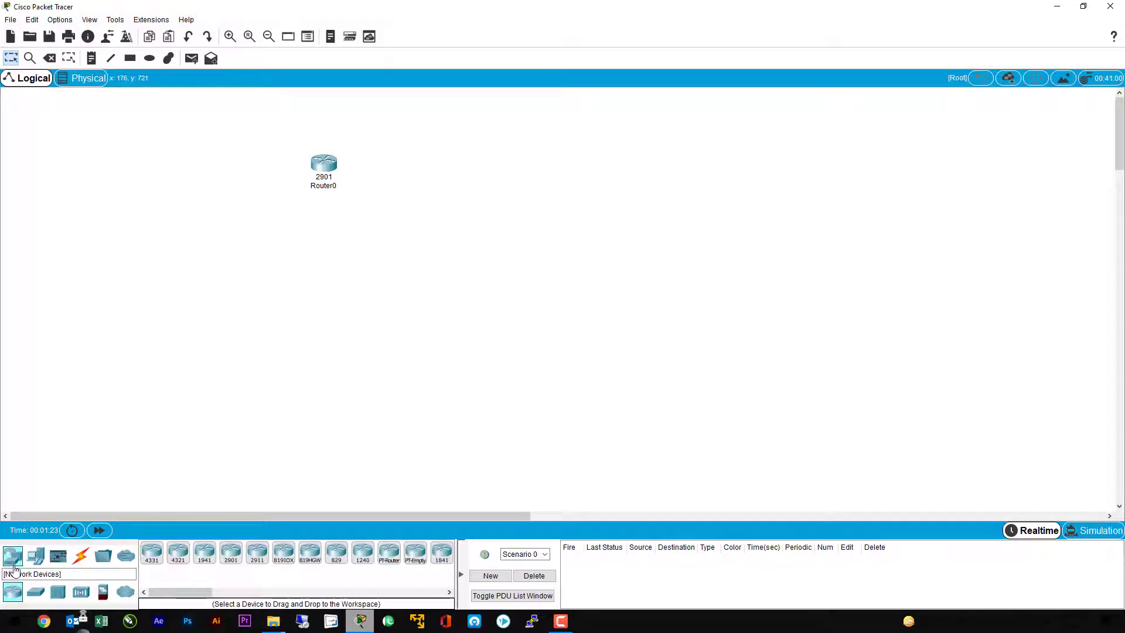
click(36, 595)
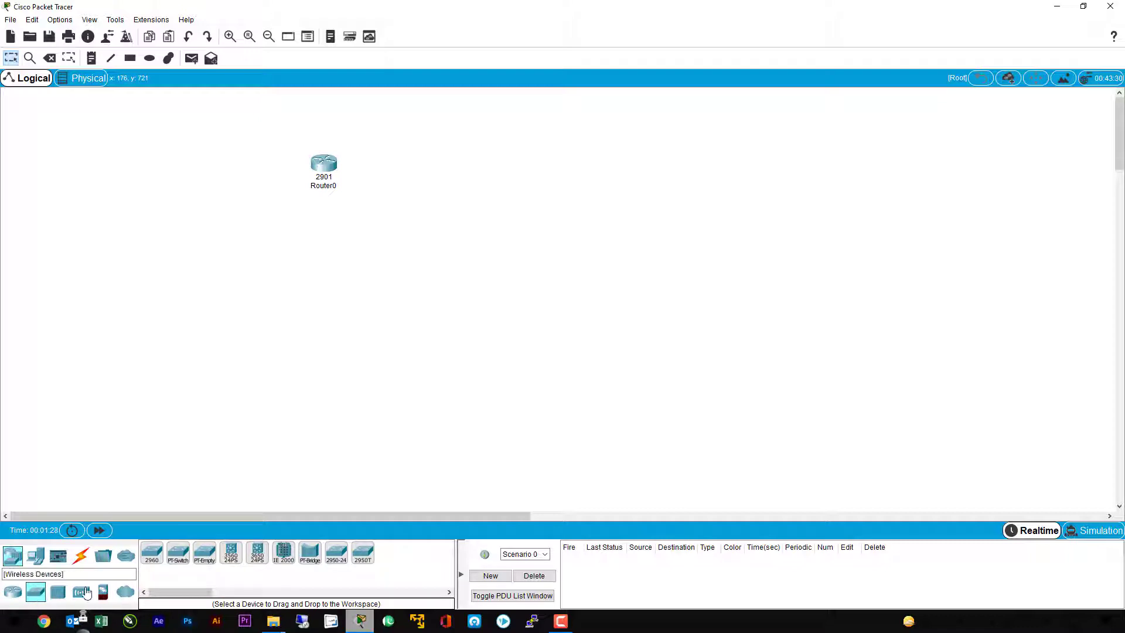
click(152, 557)
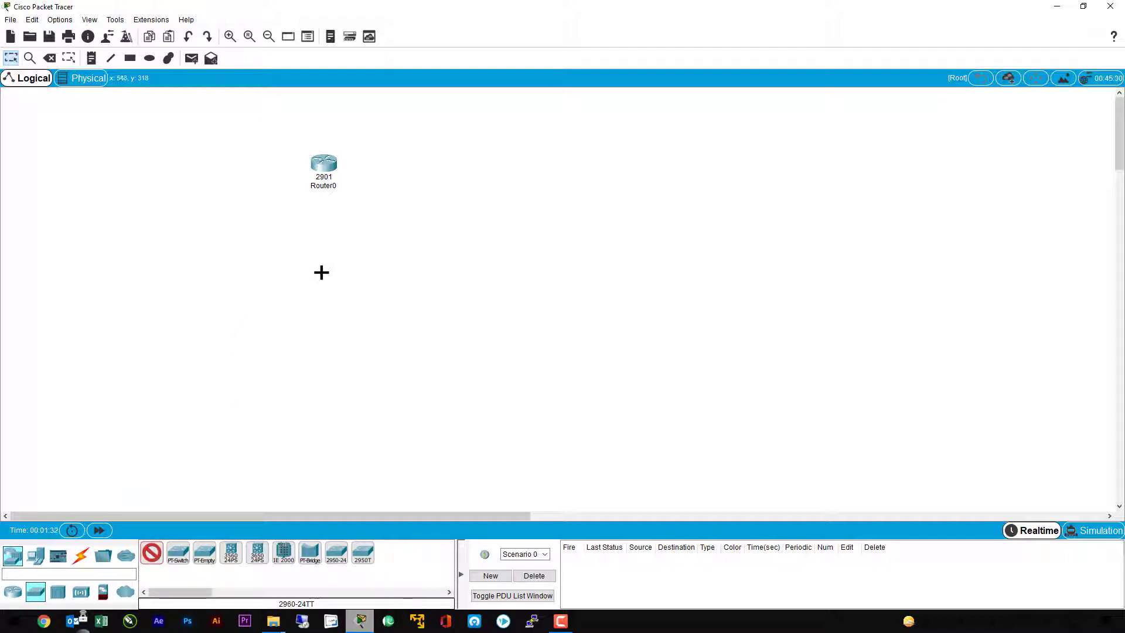
click(321, 272)
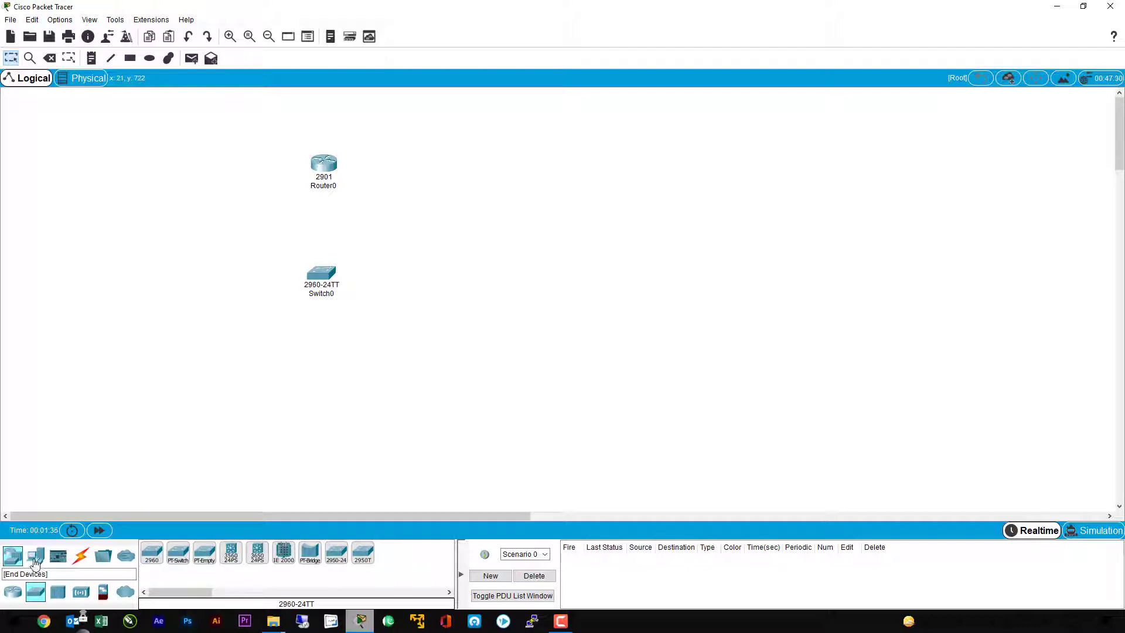
Step: Add two PCs and one server in a row below the switch
click(34, 559)
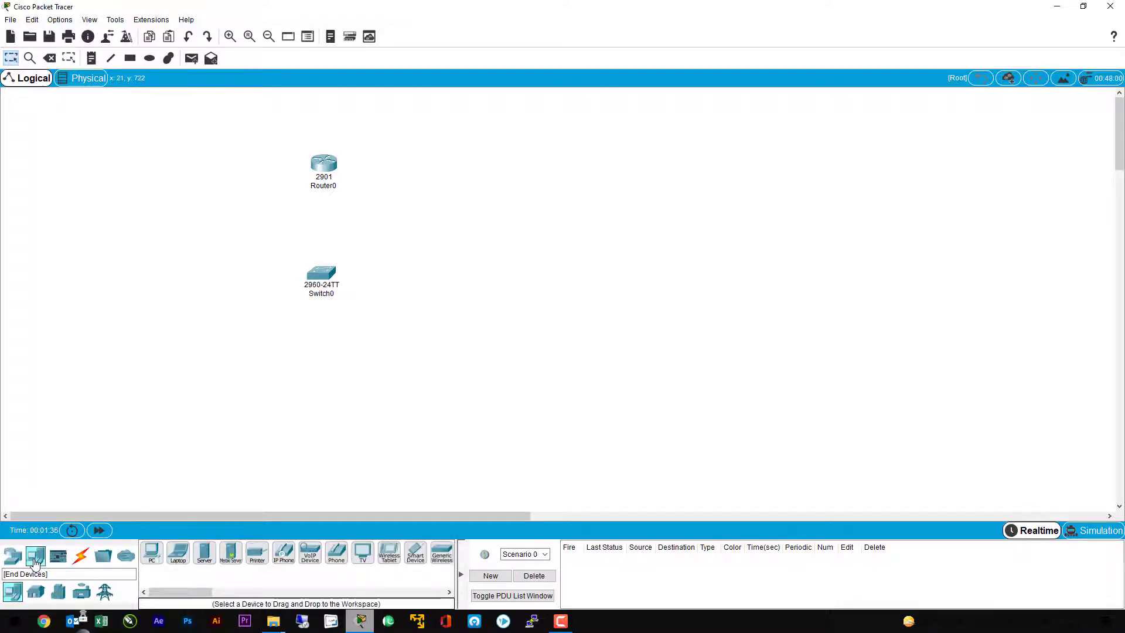
click(151, 553)
click(188, 387)
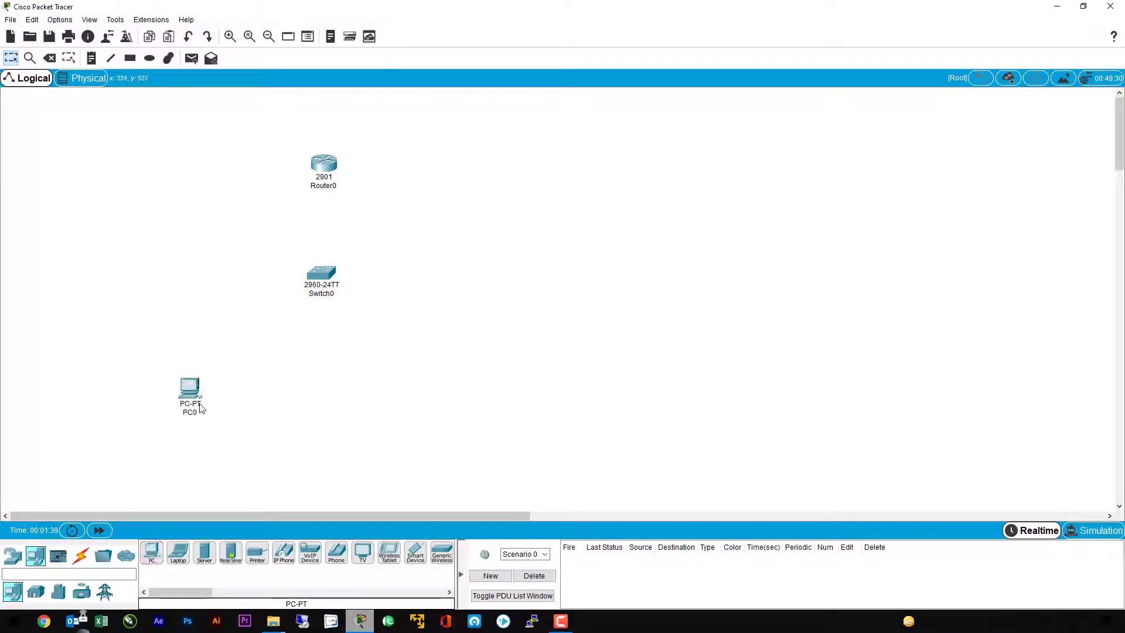
click(152, 553)
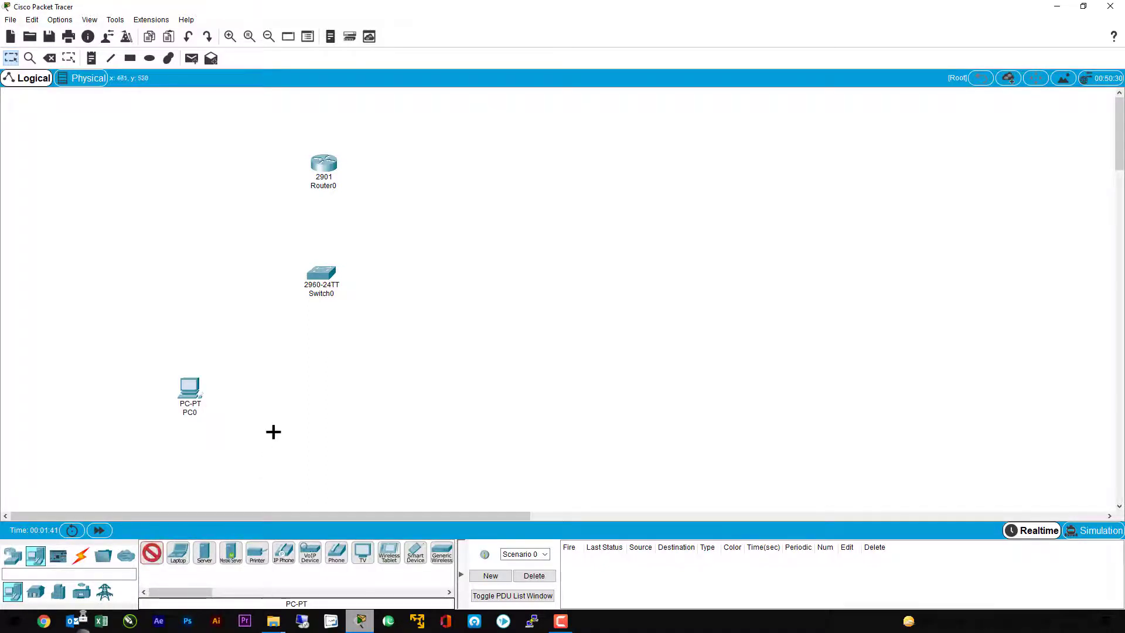
click(289, 417)
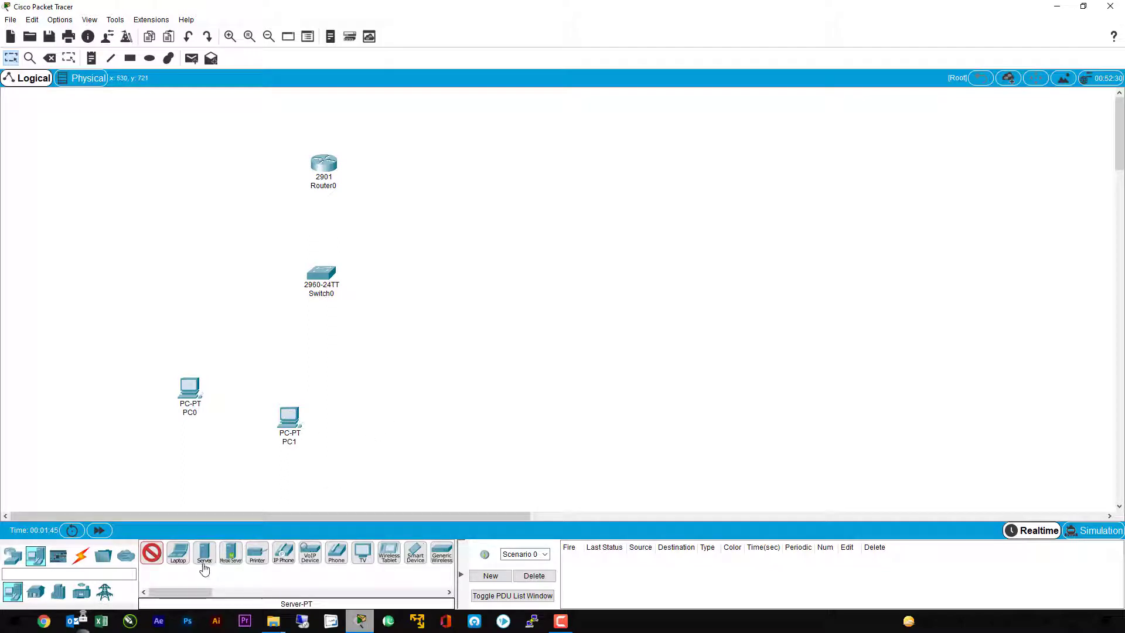
click(204, 557)
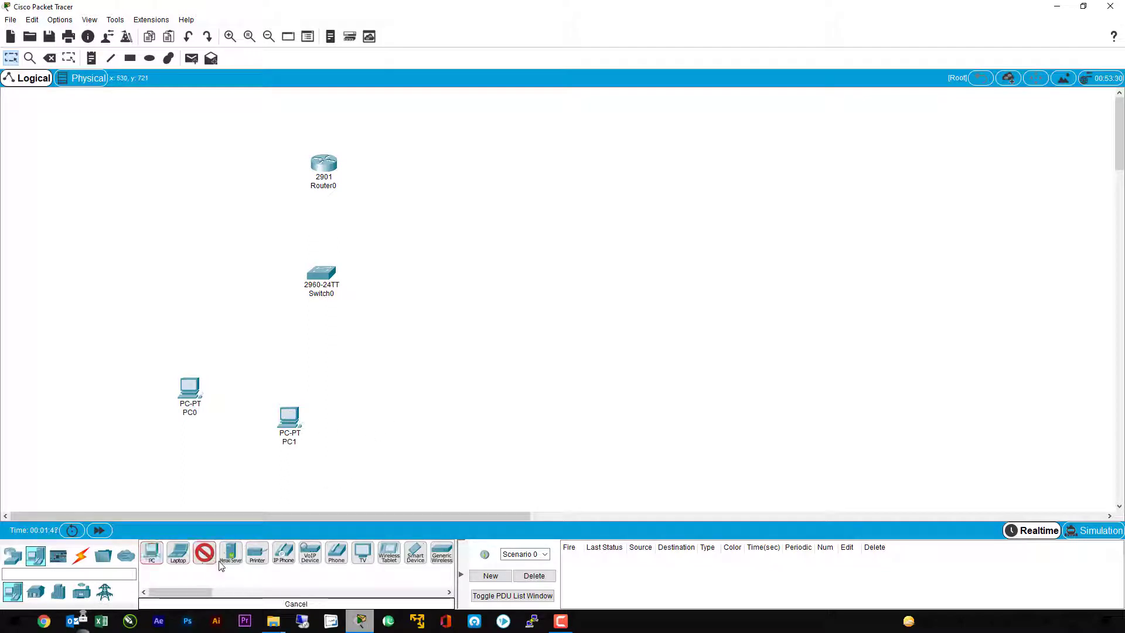
click(422, 399)
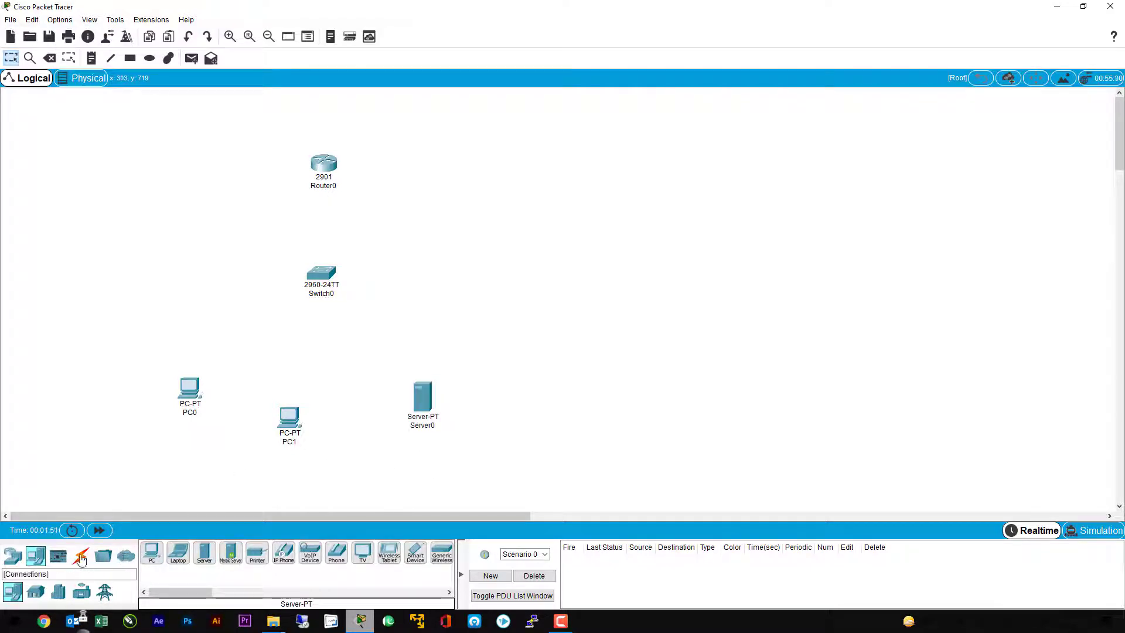
Step: Connect the router to the switch using the automatically chosen connection type
click(82, 559)
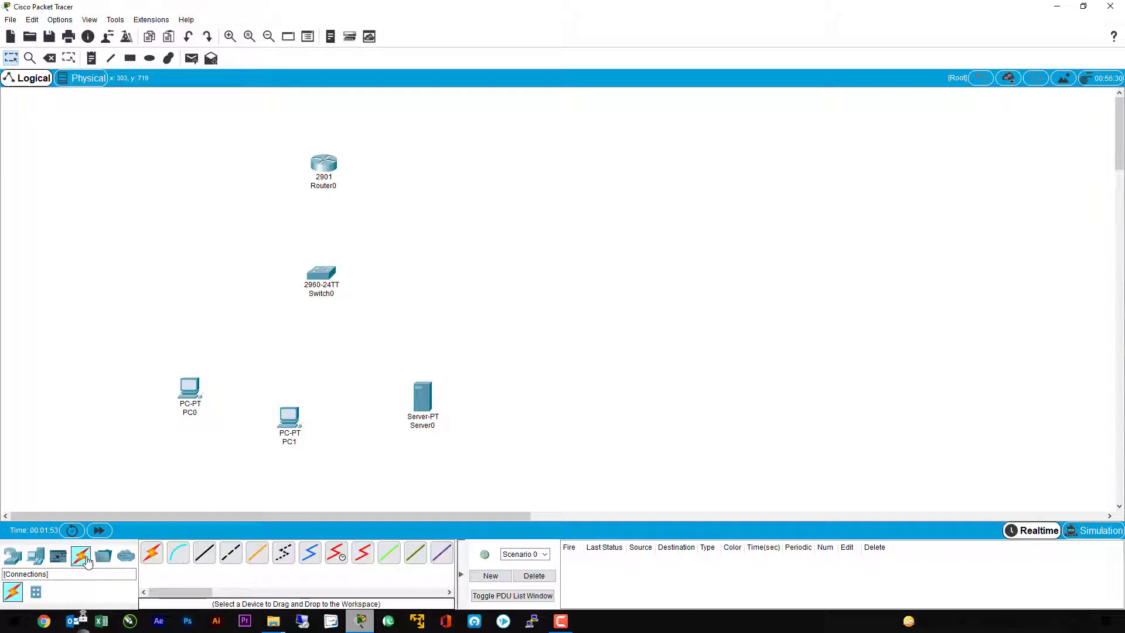
click(152, 552)
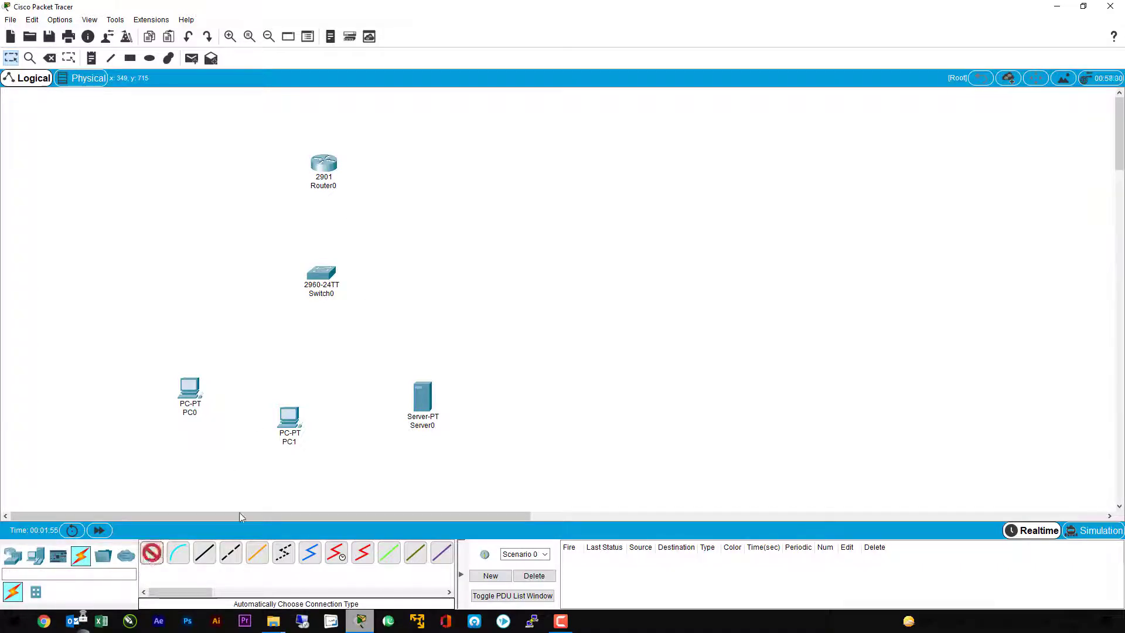
click(324, 164)
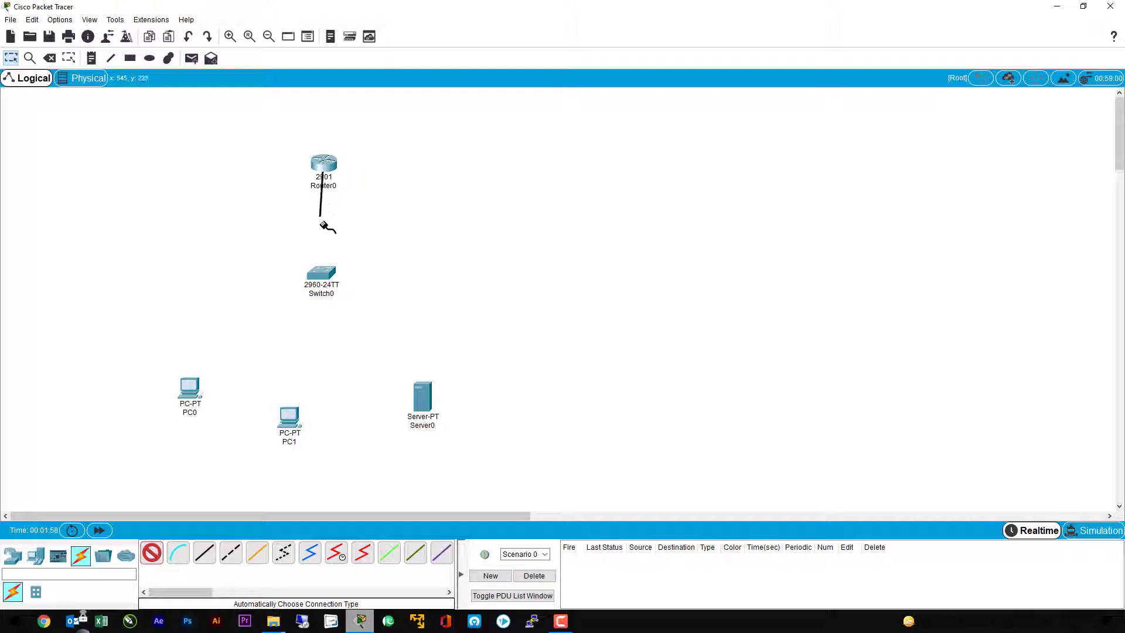
click(322, 273)
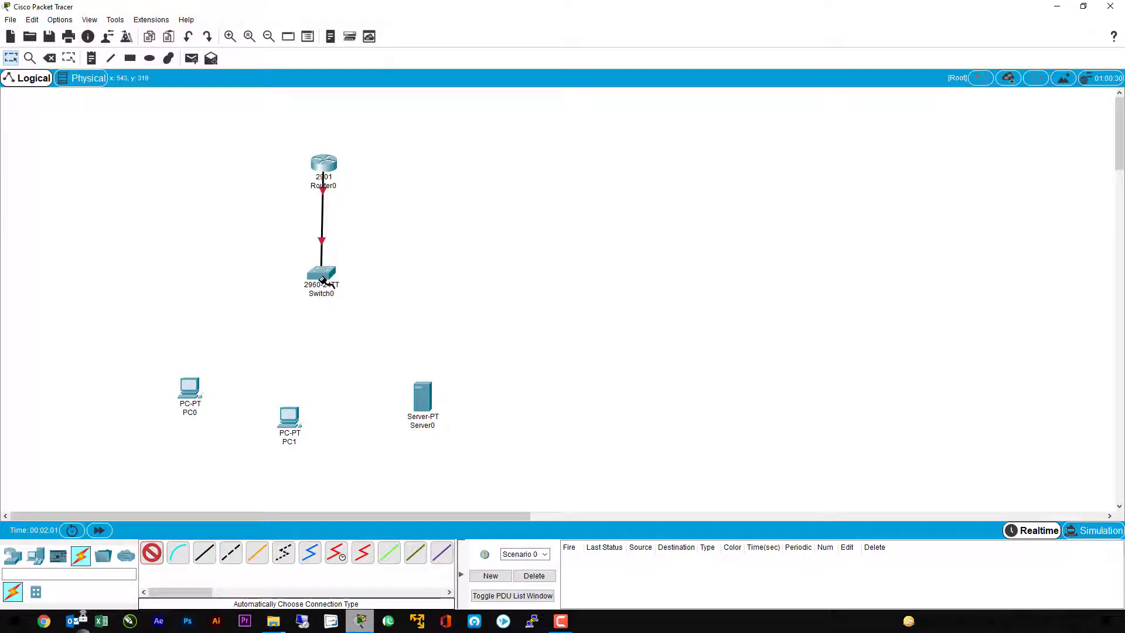
Step: Connect the switch to PC0, PC1 and Server0 with automatically chosen cables, and return to the selection tool
click(322, 280)
click(188, 388)
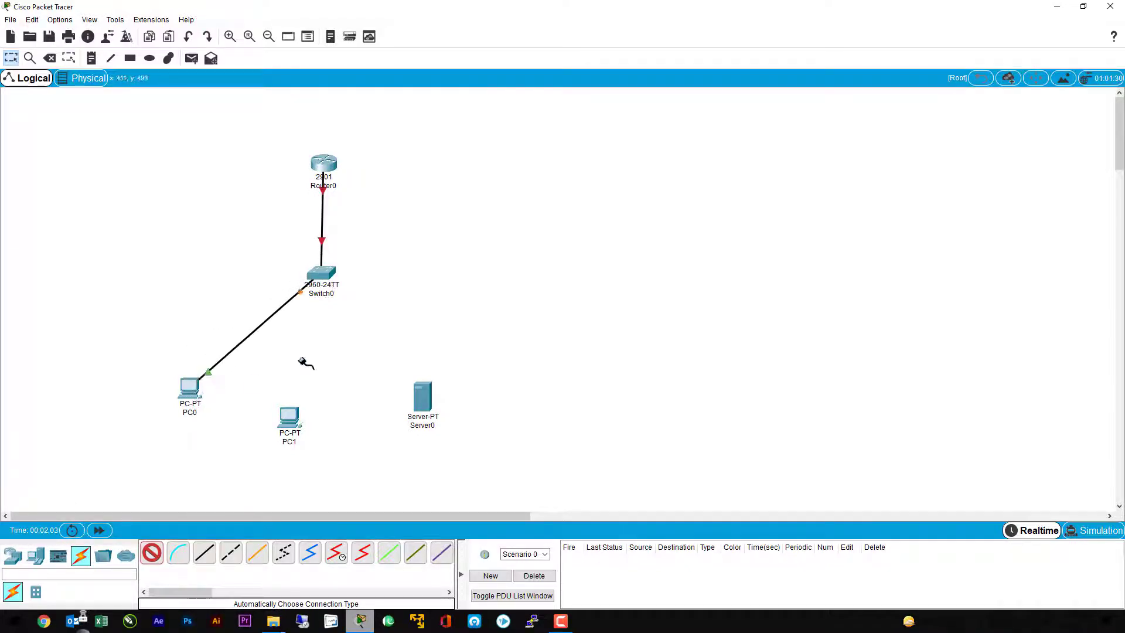
click(326, 282)
click(290, 416)
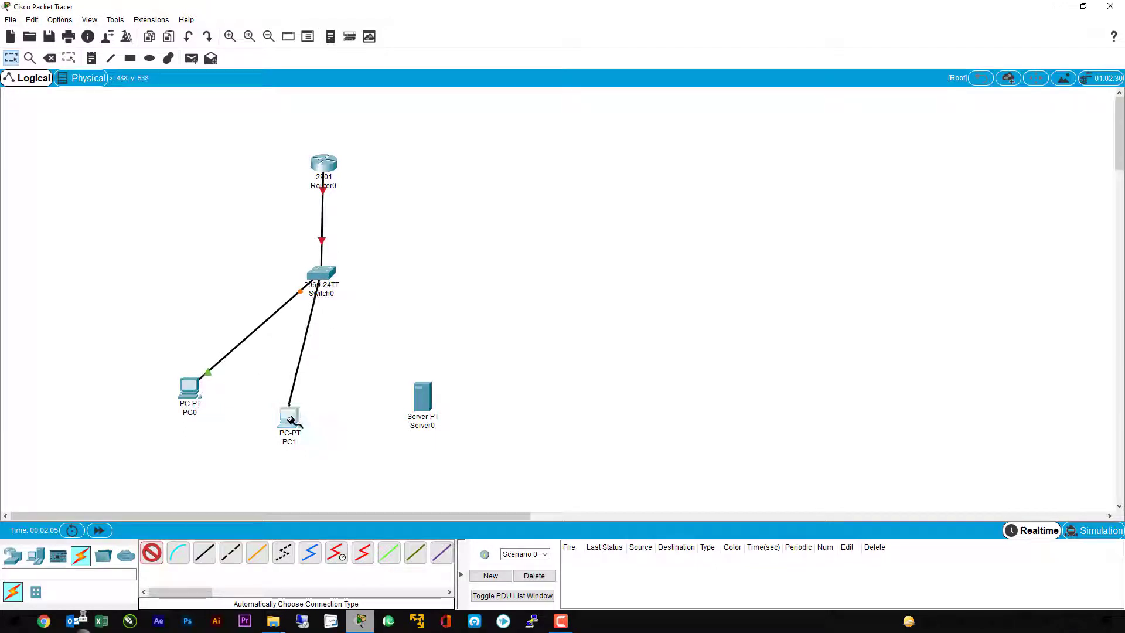
click(326, 280)
click(423, 398)
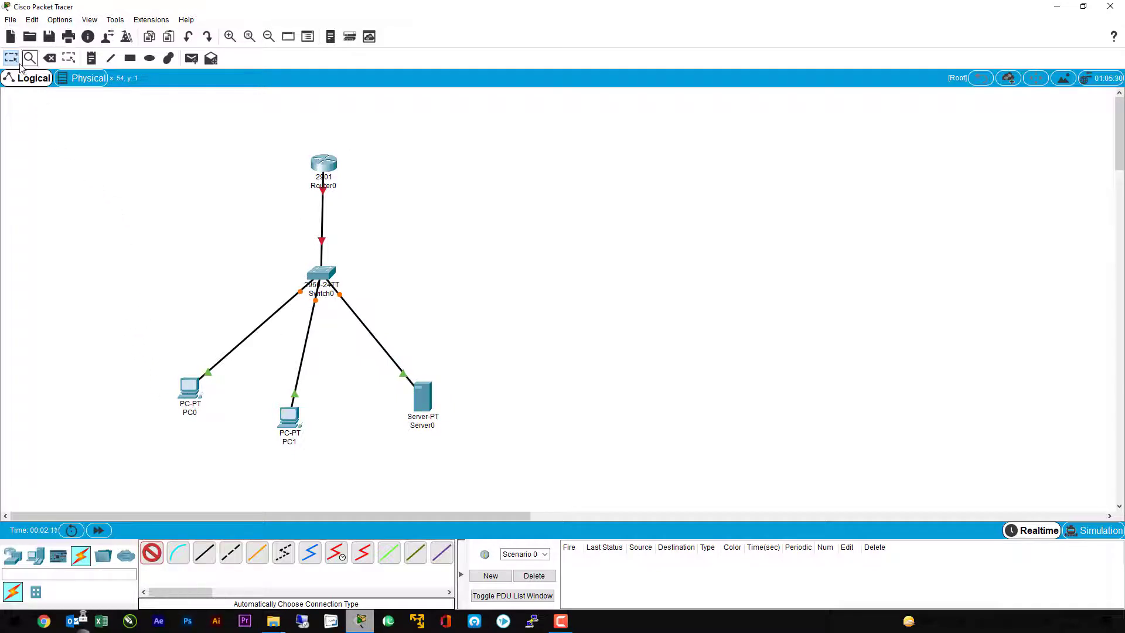
click(10, 58)
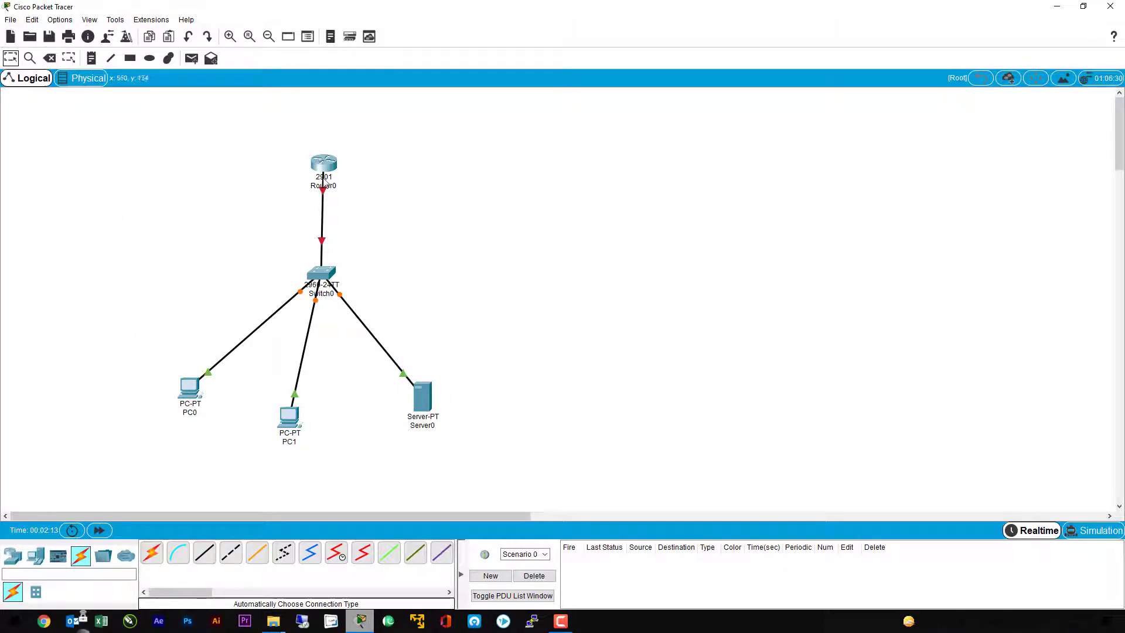
Step: Rearrange the topology by moving the router up in line with the switch and spreading out the PCs and server
drag(325, 164, 327, 126)
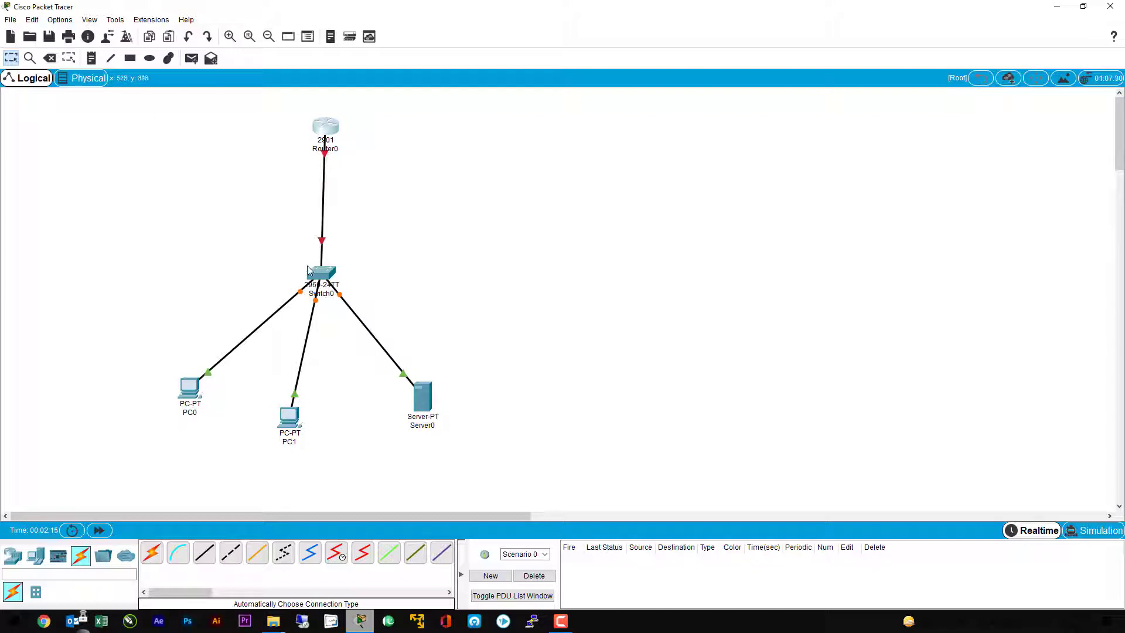
drag(308, 271, 289, 263)
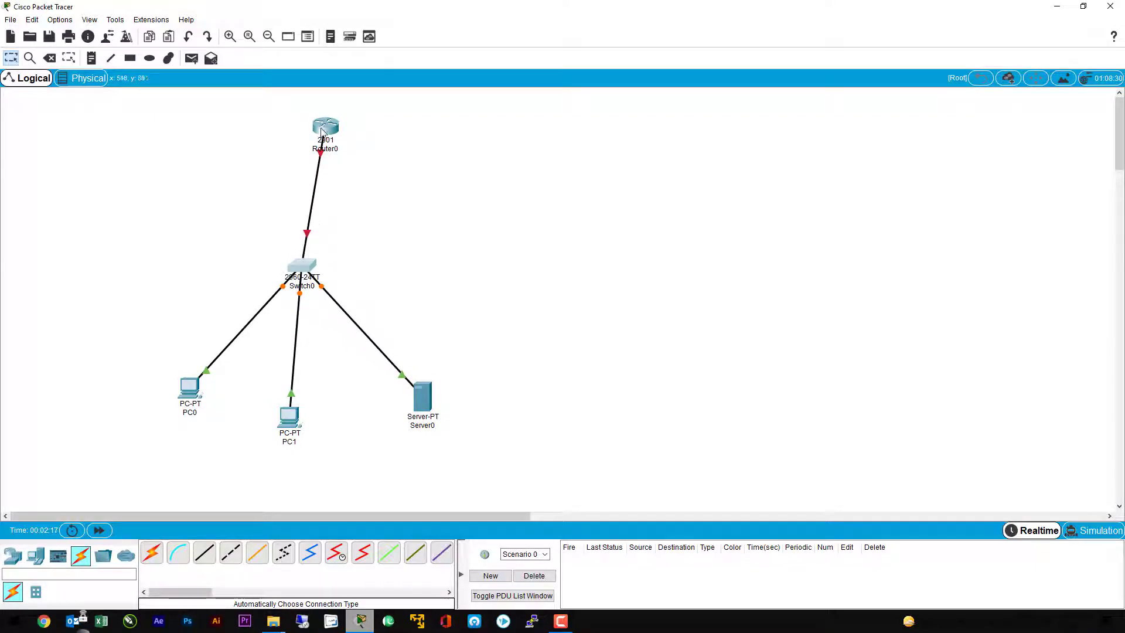
drag(321, 131, 303, 120)
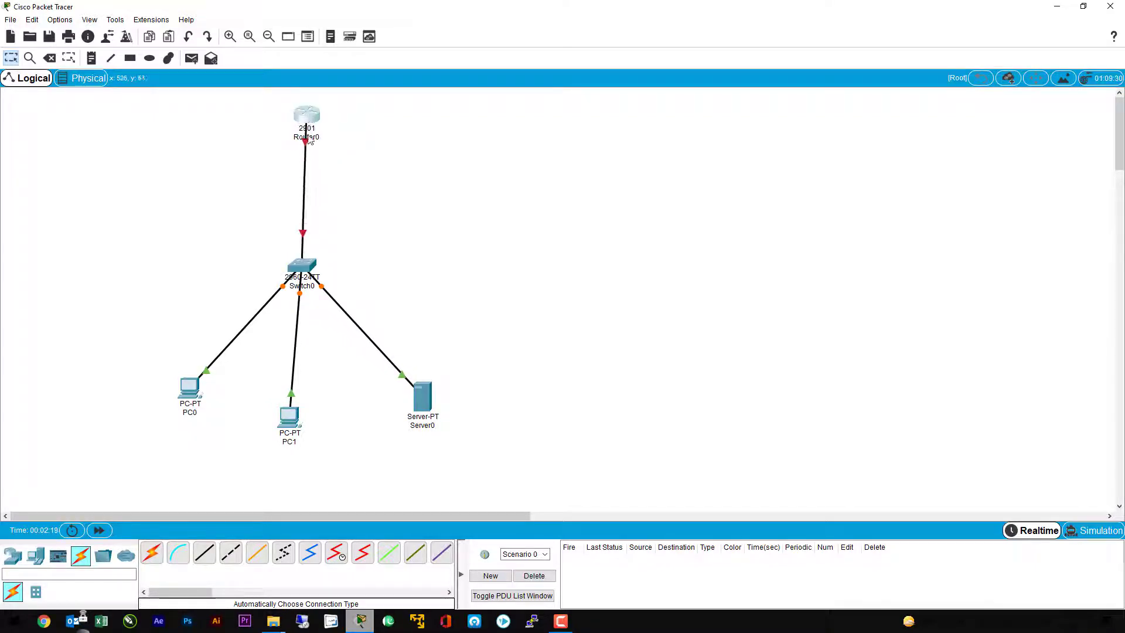
drag(198, 398, 188, 409)
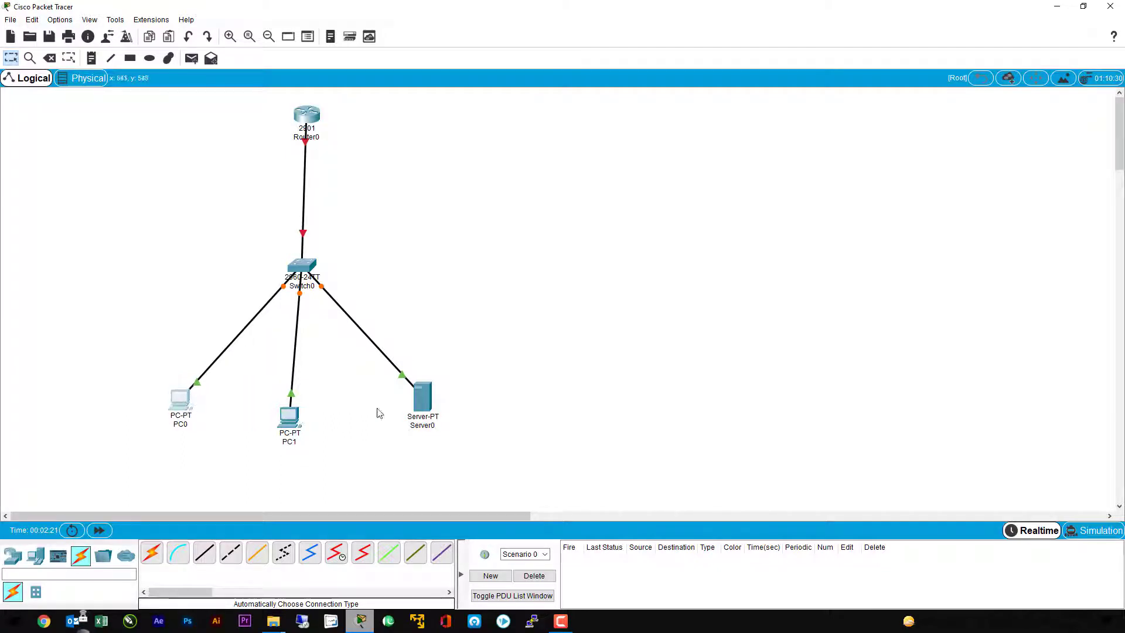
drag(426, 405, 435, 405)
mouse_move(287, 427)
mouse_down()
mouse_move(300, 431)
mouse_move(289, 430)
mouse_up()
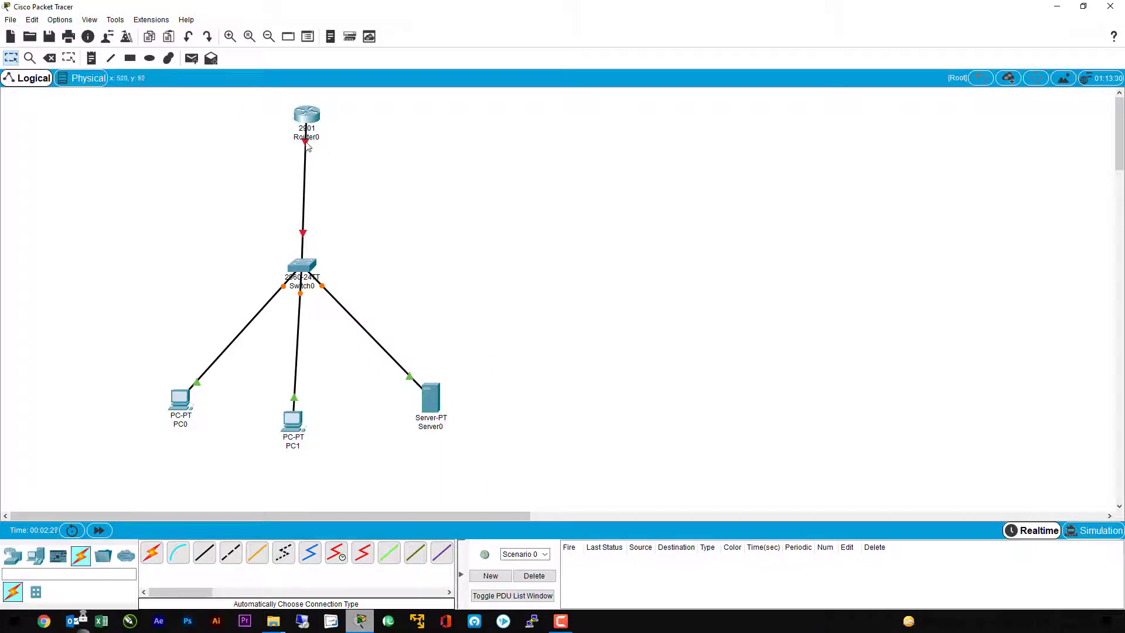
Step: Open Router0's command line and answer no to the initial configuration dialog
mouse_move(307, 146)
click(305, 116)
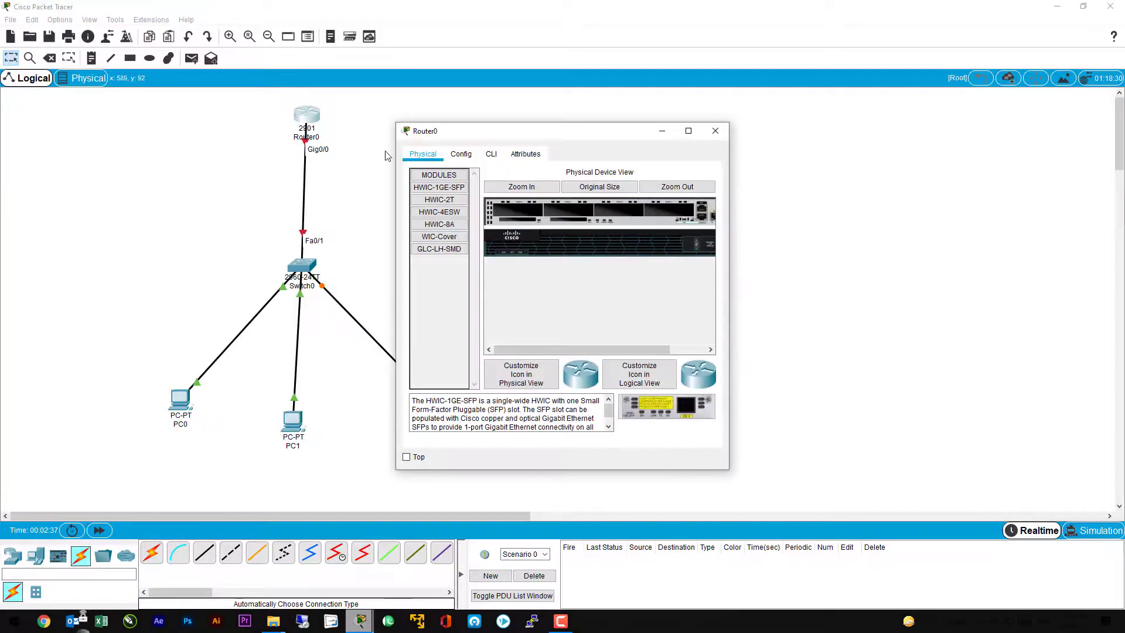
drag(484, 136, 661, 133)
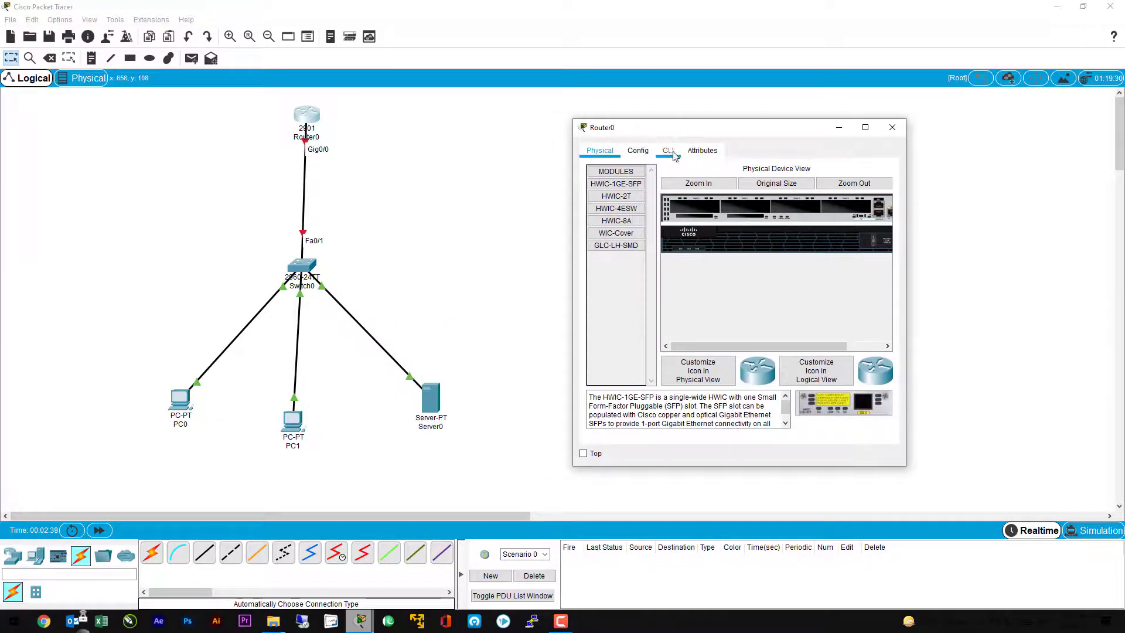
click(669, 153)
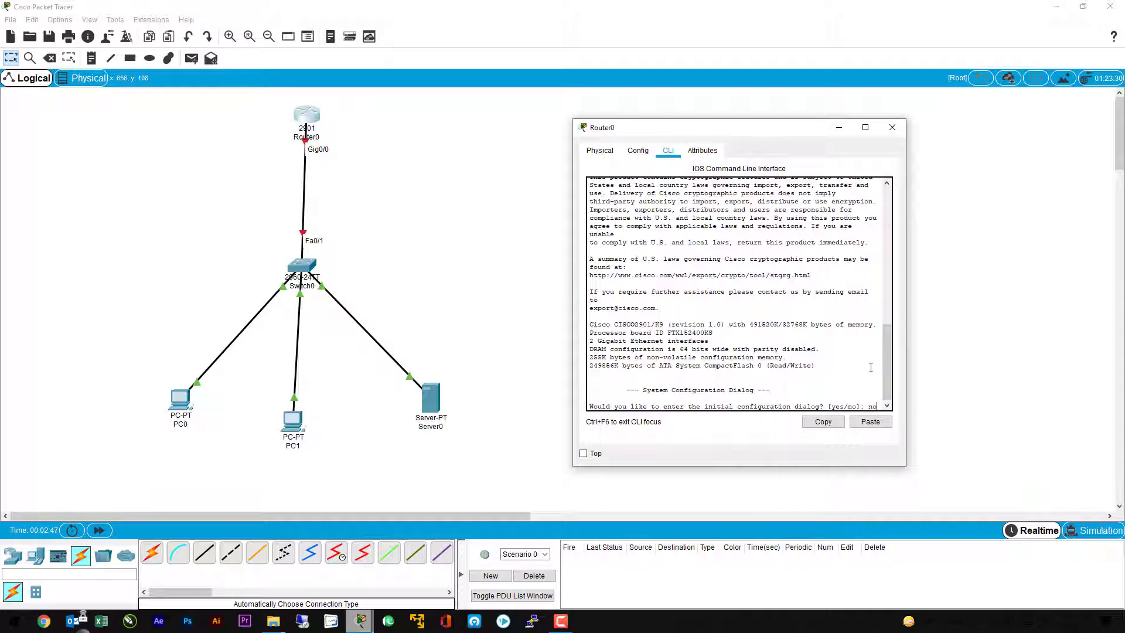
key(Return)
key(Return)
key(Return)
key(Return)
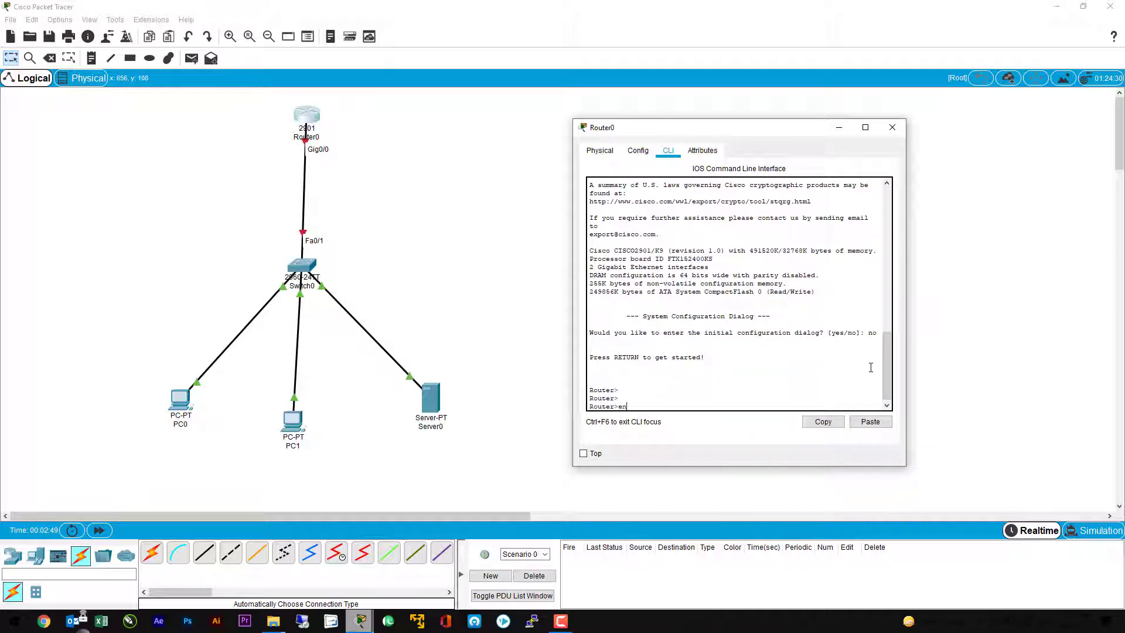
Step: Enter privileged mode with en and global configuration mode with conf t on the router
text(en)
key(Return)
key(Return)
key(Return)
key(Return)
key(Return)
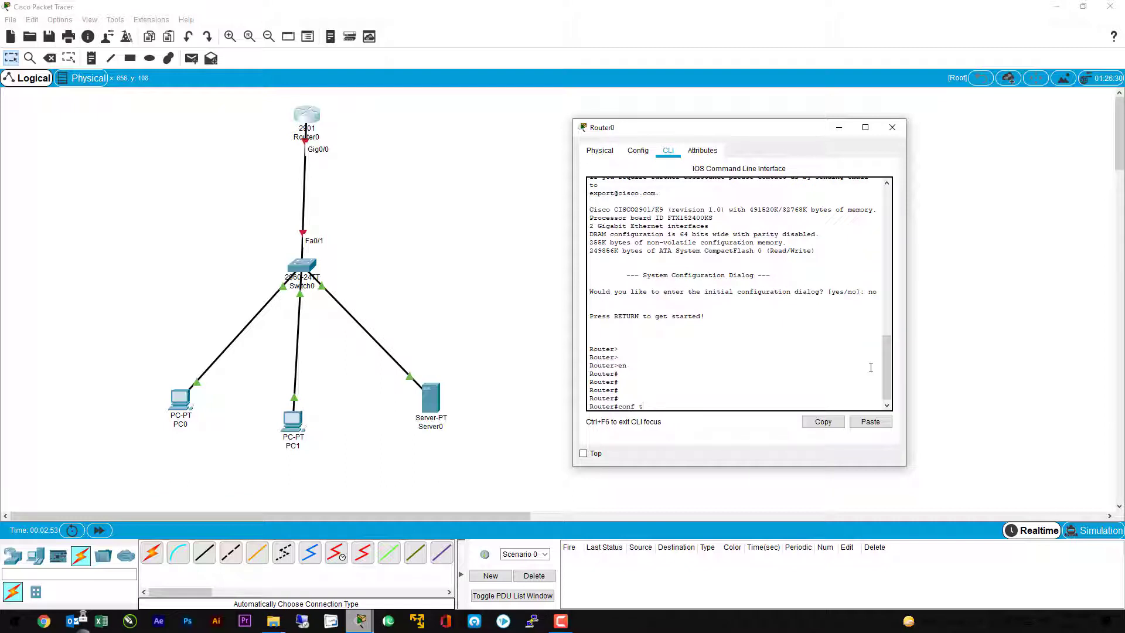
text(conf t)
key(Return)
key(Return)
key(Return)
key(Return)
key(Return)
key(Return)
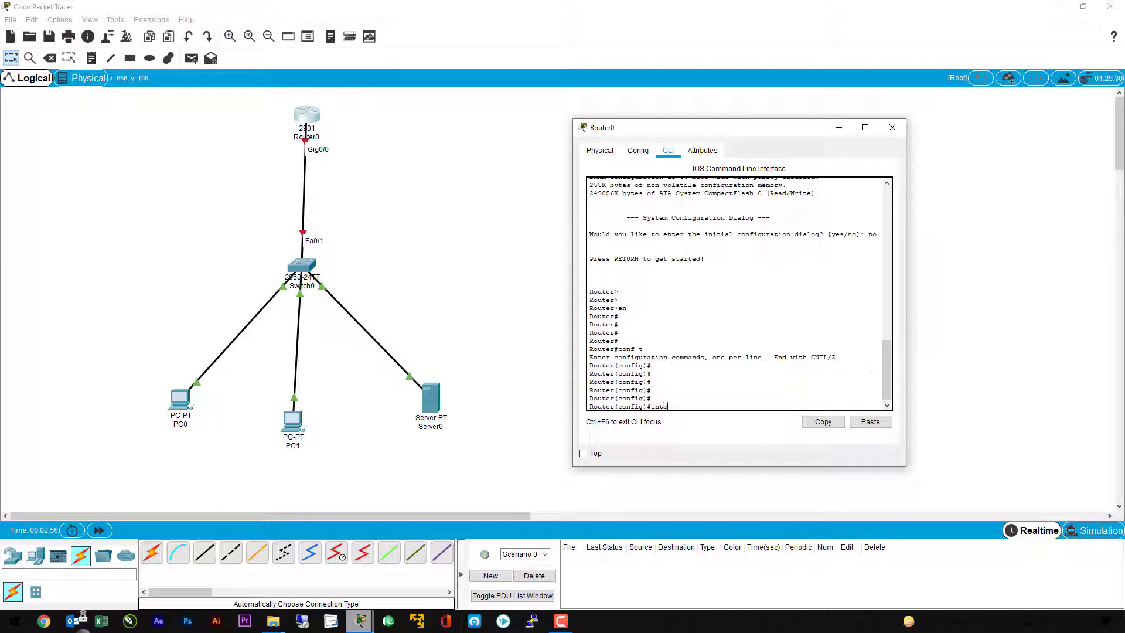
Step: Enter interface configuration mode for gig0/0 on the router
text(inte)
key(Tab)
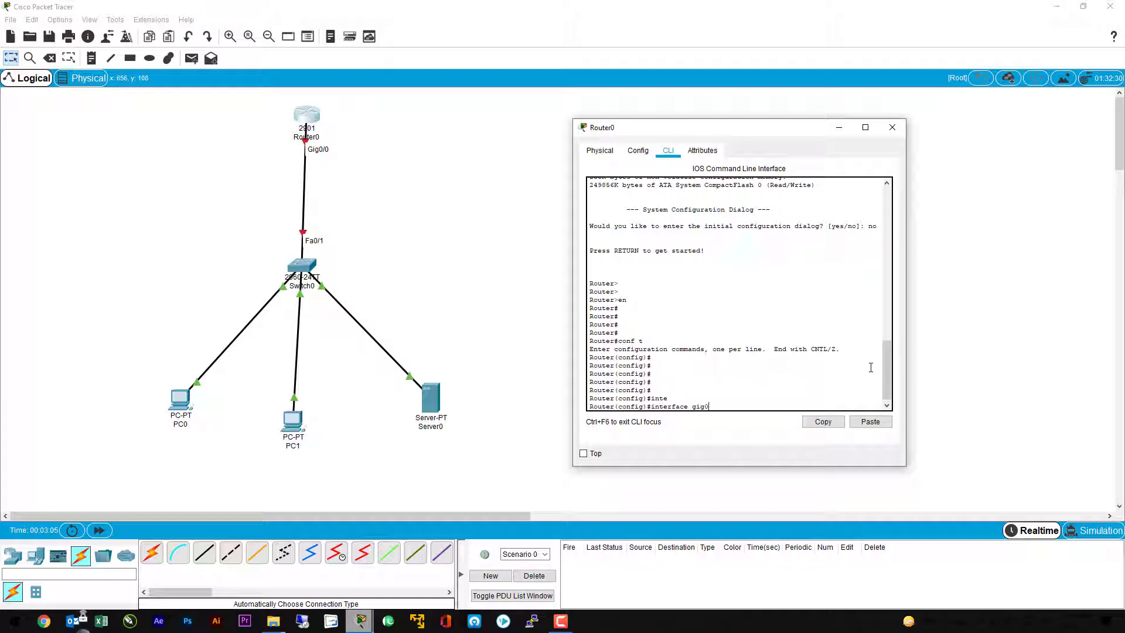
text(gig0/0)
key(Return)
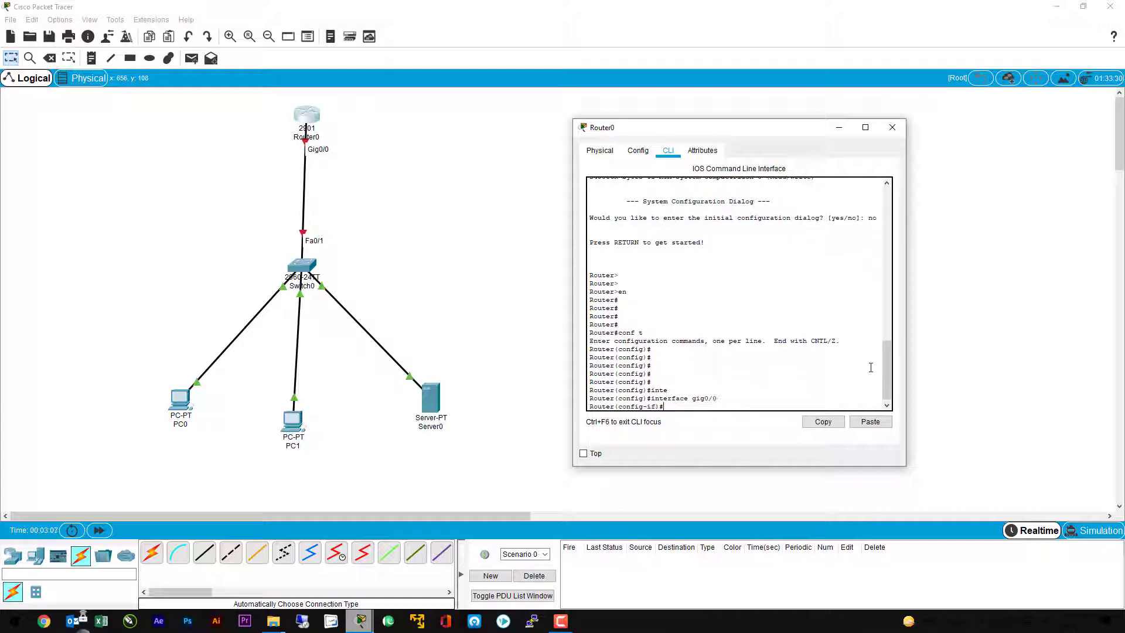
Step: Try to assign IP address 192.168.1.0 with mask 255.255.255.0 to the gig0/0 interface
text(ip addre)
key(Tab)
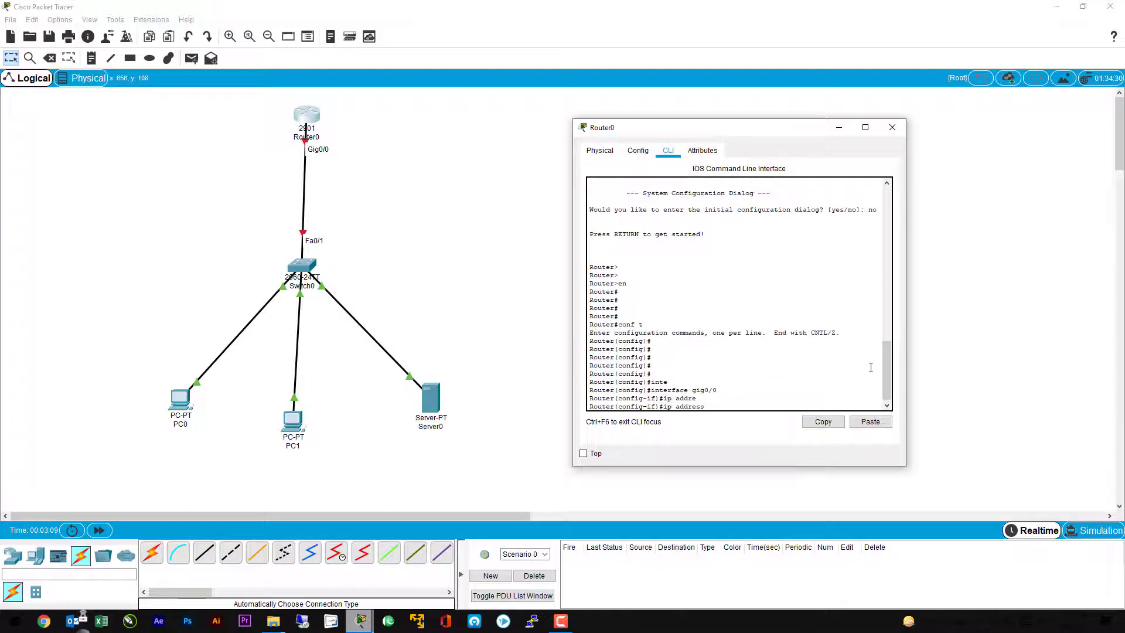
text(192.168.1.0 255.255.255.)
text(0 255.255.255.)
key(Return)
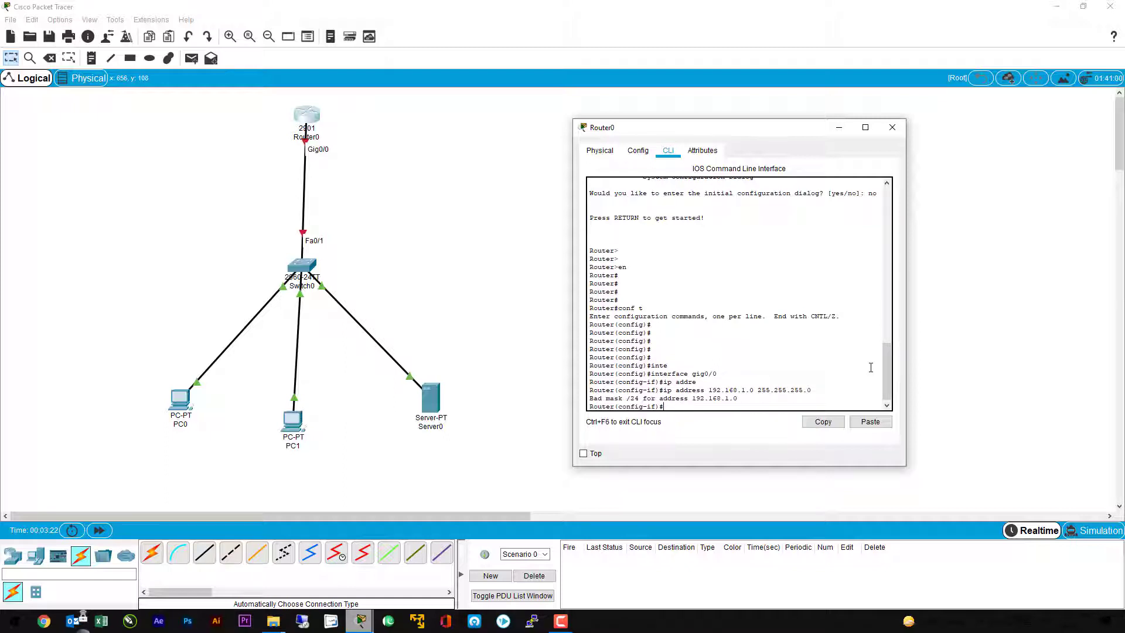
Step: Assign IP address 192.168.1.1 with mask 255.255.255.0 to the router's gig0/0 interface
key(Up)
text(0)
key(Left)
key(Left)
key(BackSpace)
text(1)
key(Return)
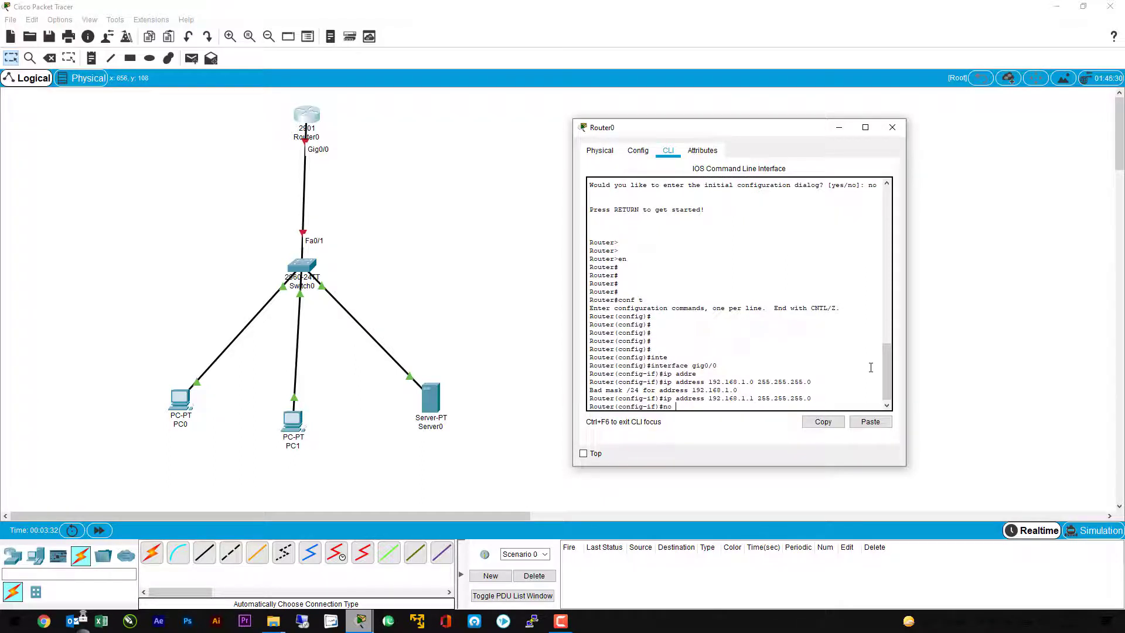
Step: Enable the router's gig0/0 interface with no shutdown and return to the interface configuration prompt
text(no sh)
key(Tab)
key(Return)
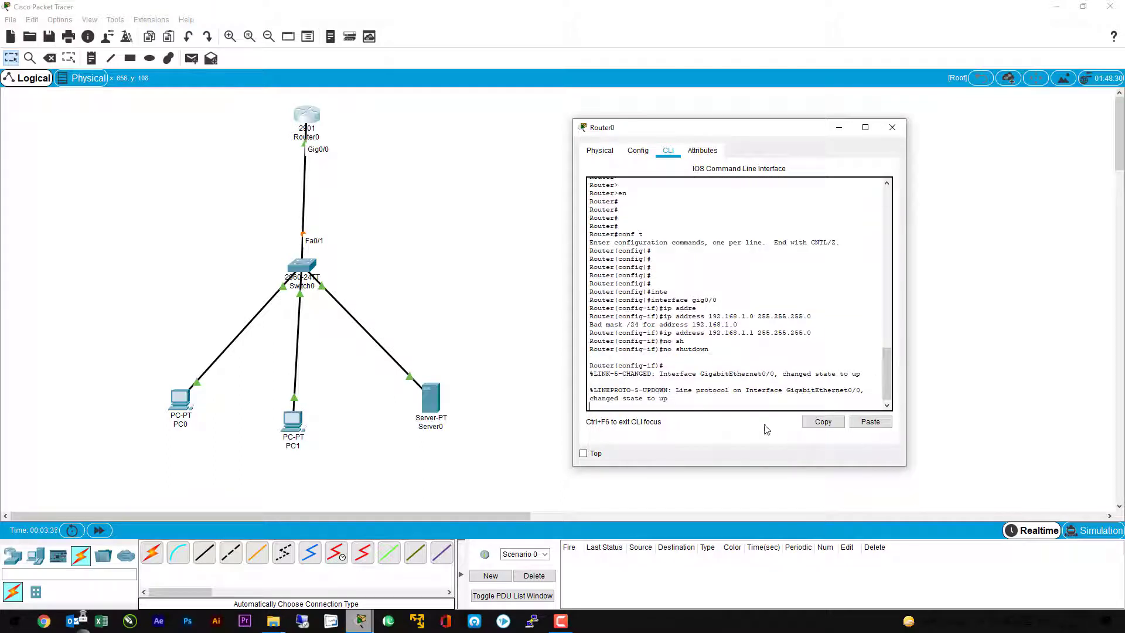
drag(588, 399, 672, 399)
drag(863, 389, 787, 390)
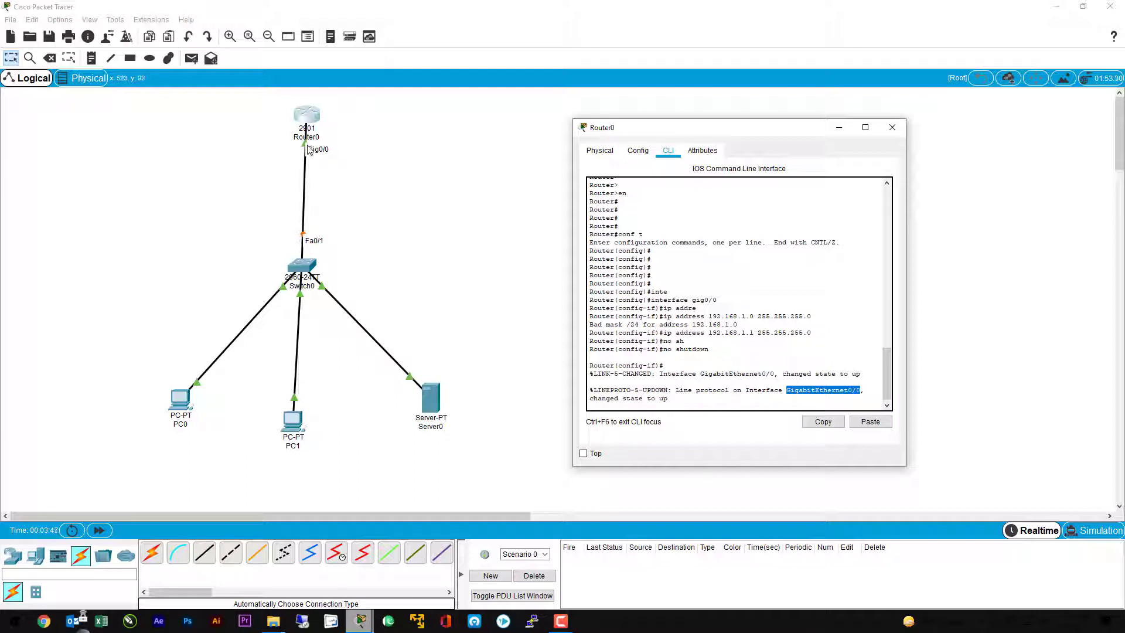
click(726, 399)
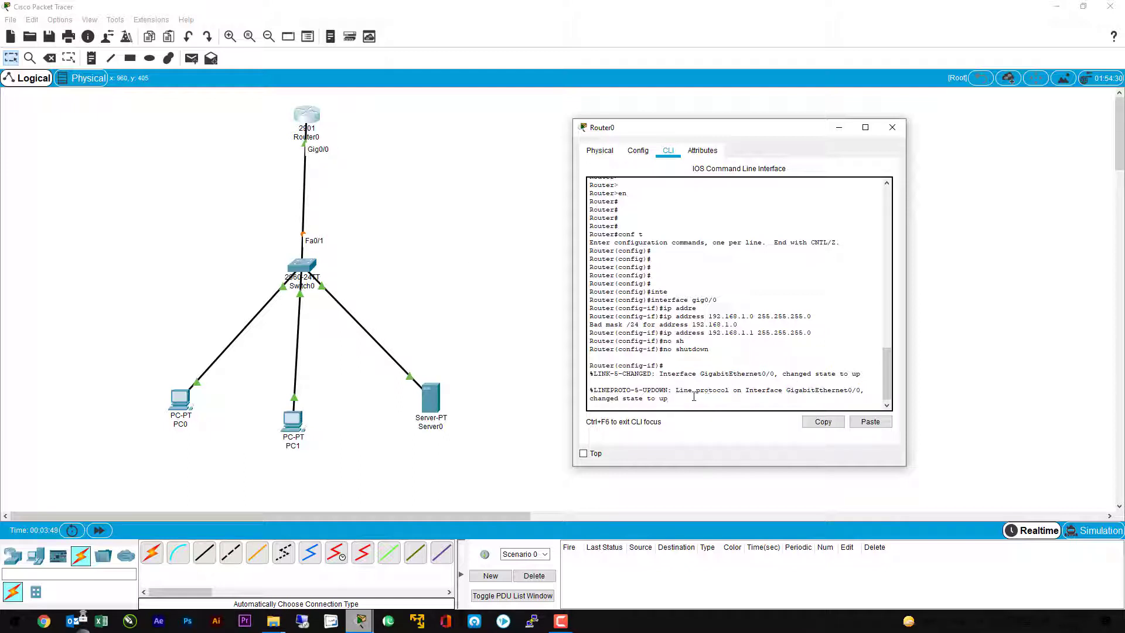
key(Return)
key(Return)
key(Return)
key(Return)
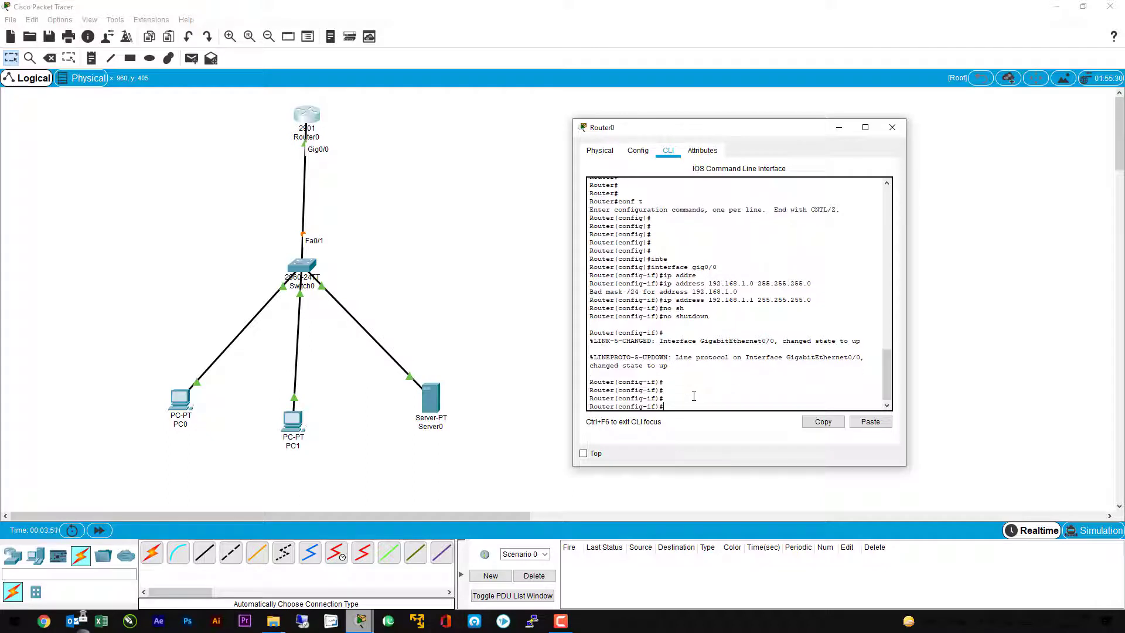
Step: Leave configuration mode, save the router configuration with wr, and close Router0's window
key(ctrl+z)
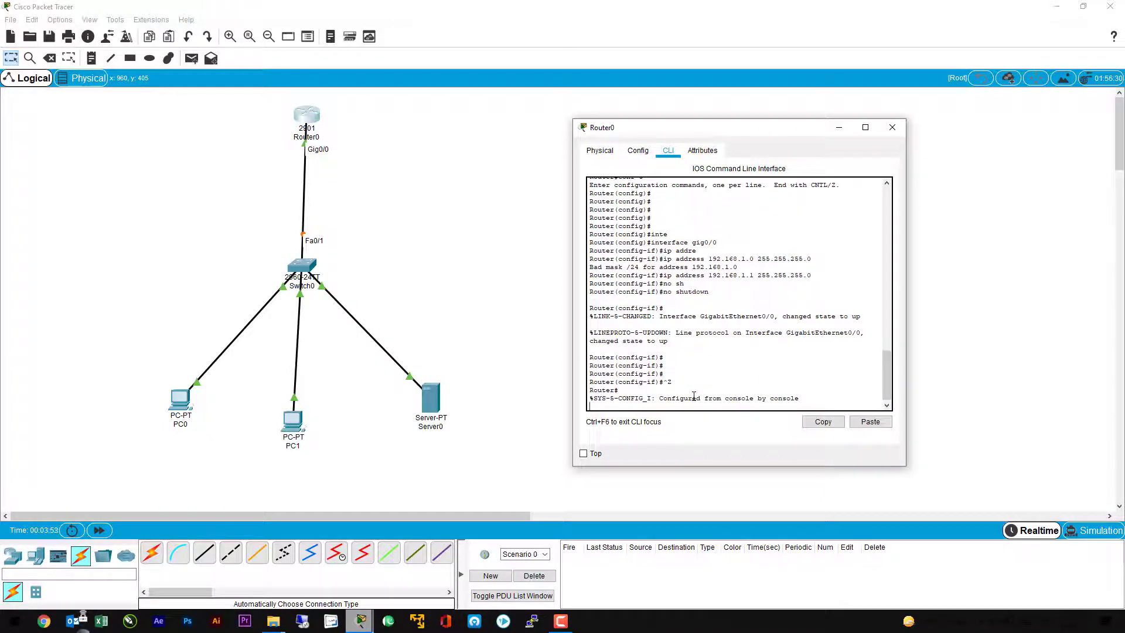
key(Return)
key(Return)
key(Return)
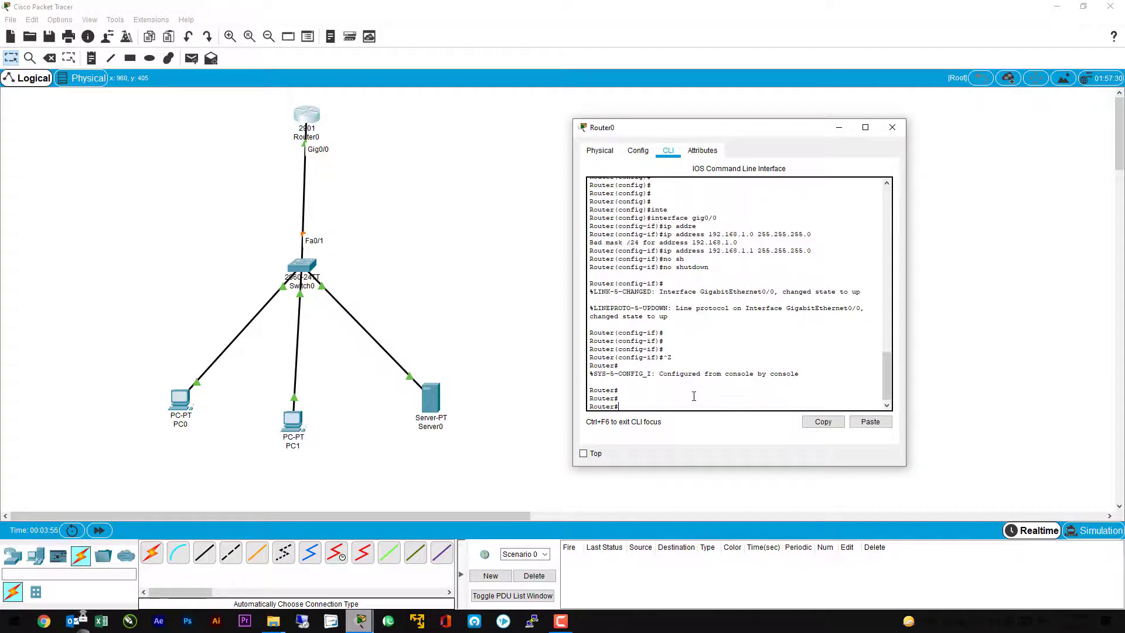
text(wr)
key(Return)
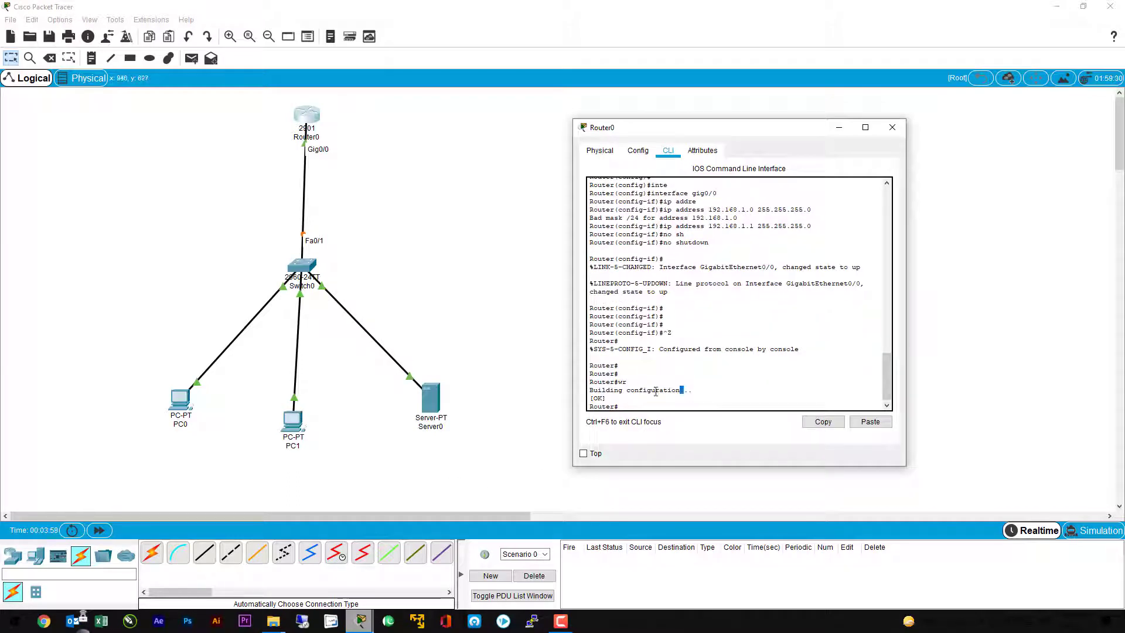
drag(656, 391, 588, 399)
click(636, 402)
key(Return)
key(Return)
key(Return)
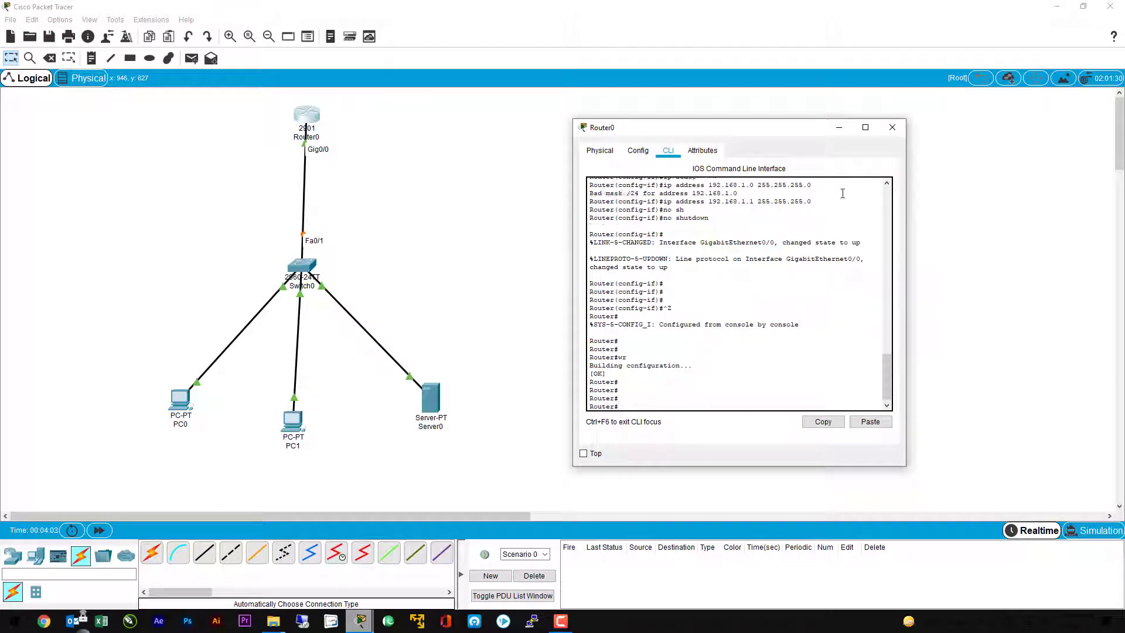
click(892, 127)
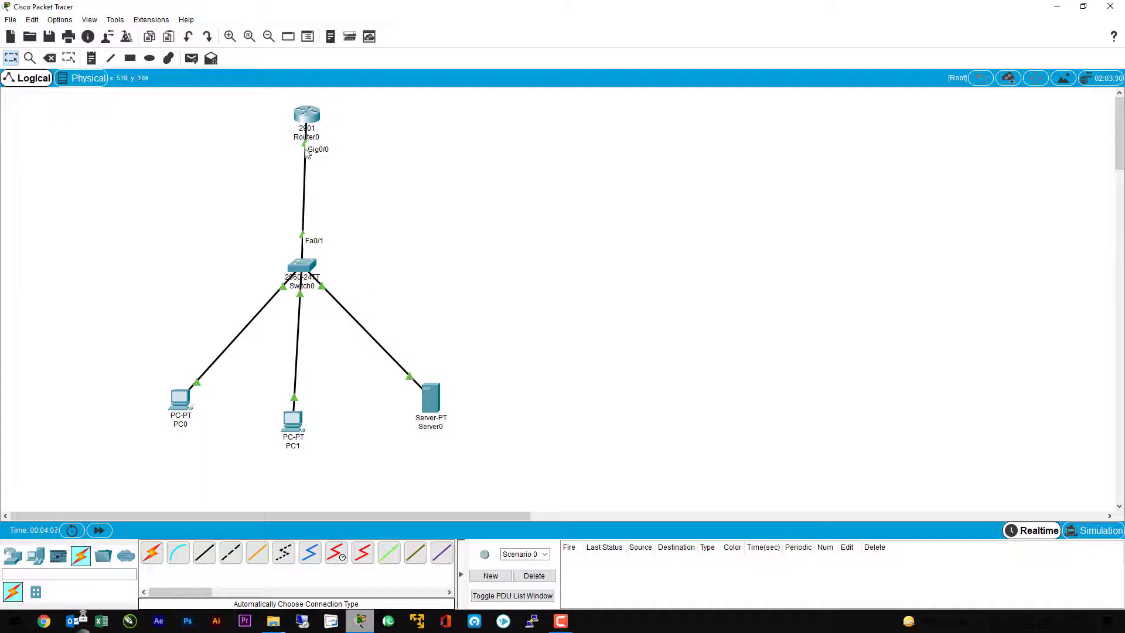
Step: Set PC0's static IPv4 address to 192.168.1.2 with subnet mask 255.255.255.0
click(185, 402)
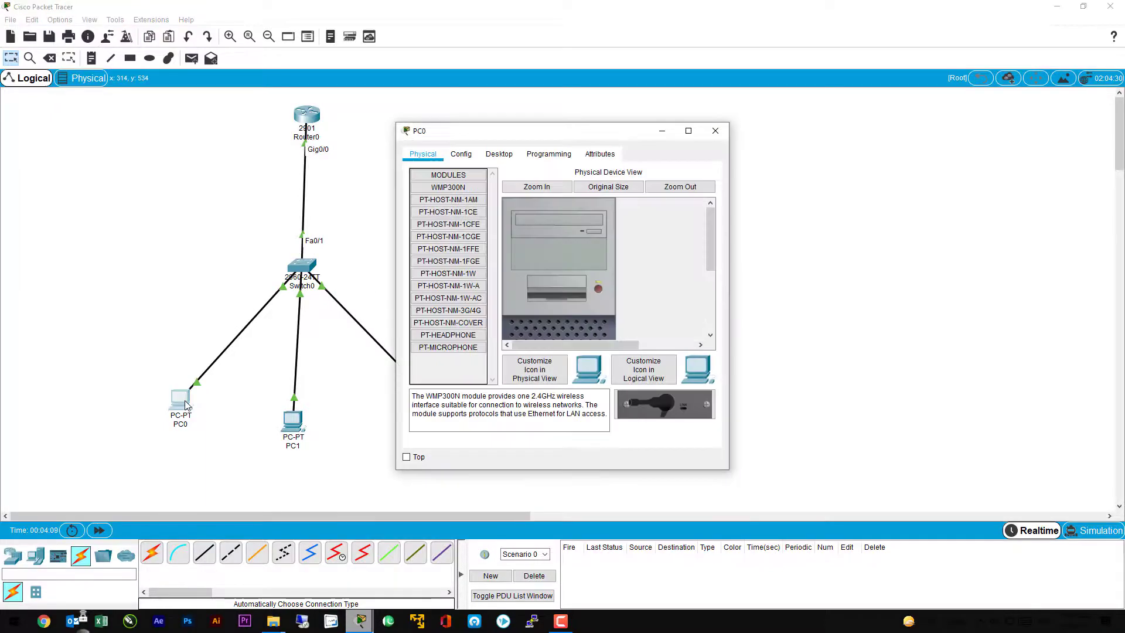
click(499, 154)
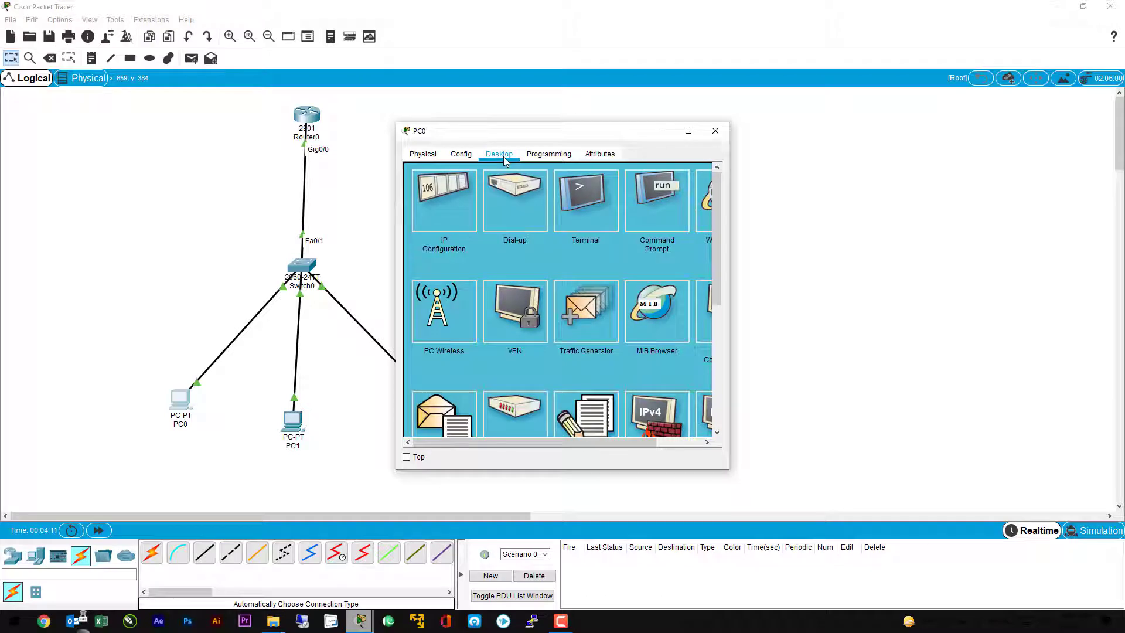
click(444, 214)
drag(511, 137, 783, 142)
click(784, 239)
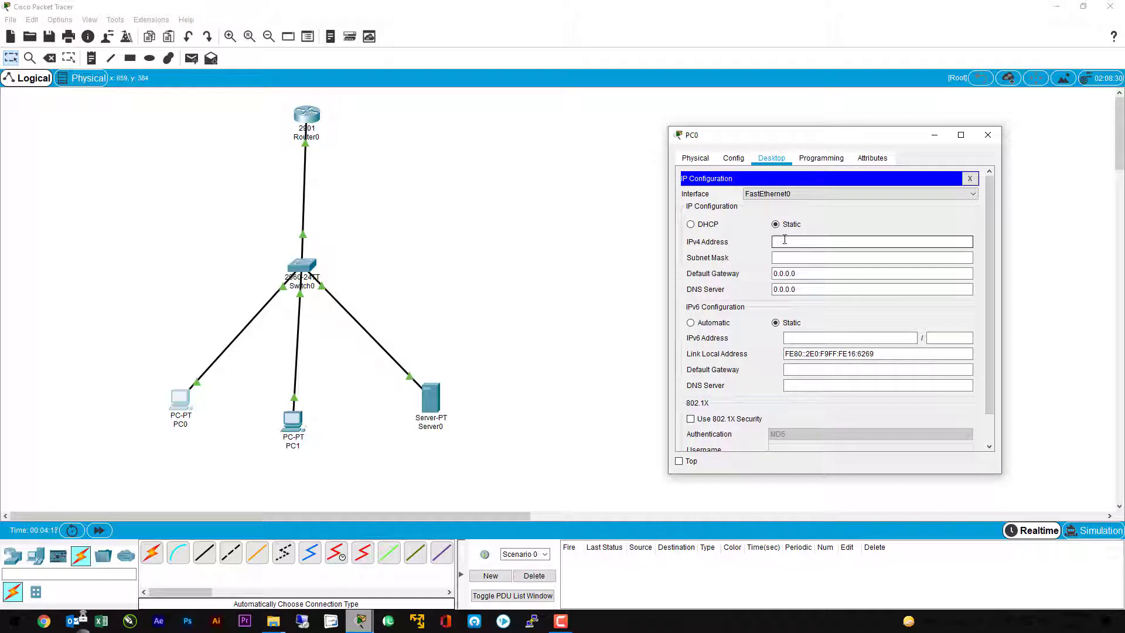
text(192.168.1.2)
key(Tab)
key(Tab)
Step: Set PC0's default gateway to 192.168.1.1 and close its configuration window
text(192)
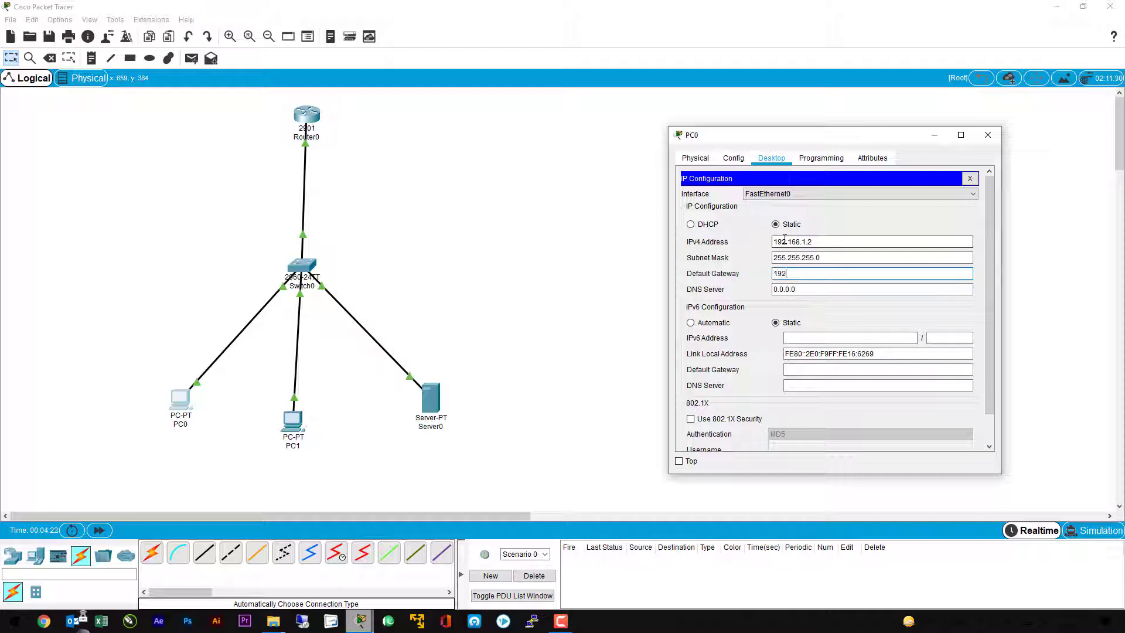
text(.168.1.1)
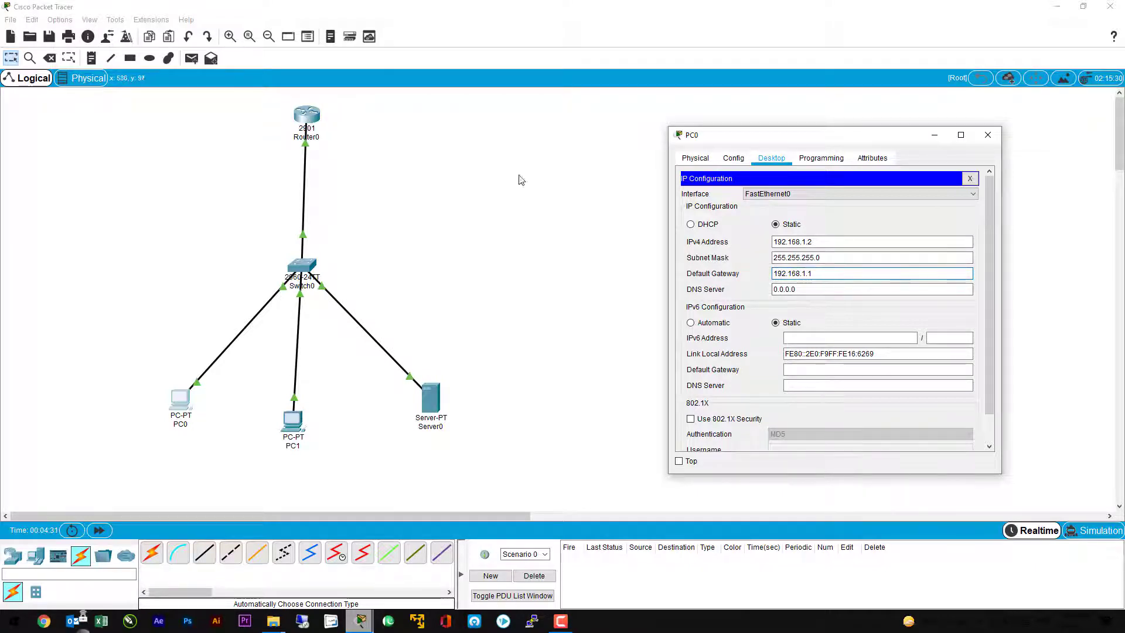
click(989, 136)
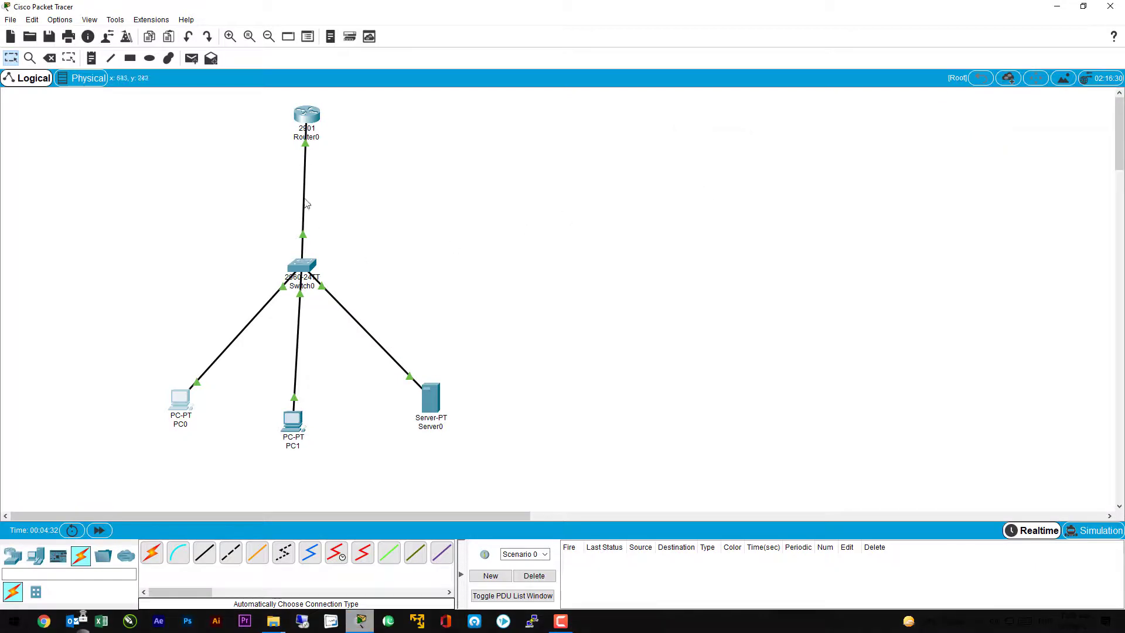
Step: Set PC1's static IPv4 address to 192.168.1.3 with subnet mask 255.255.255.0
mouse_move(312, 123)
click(295, 420)
click(499, 154)
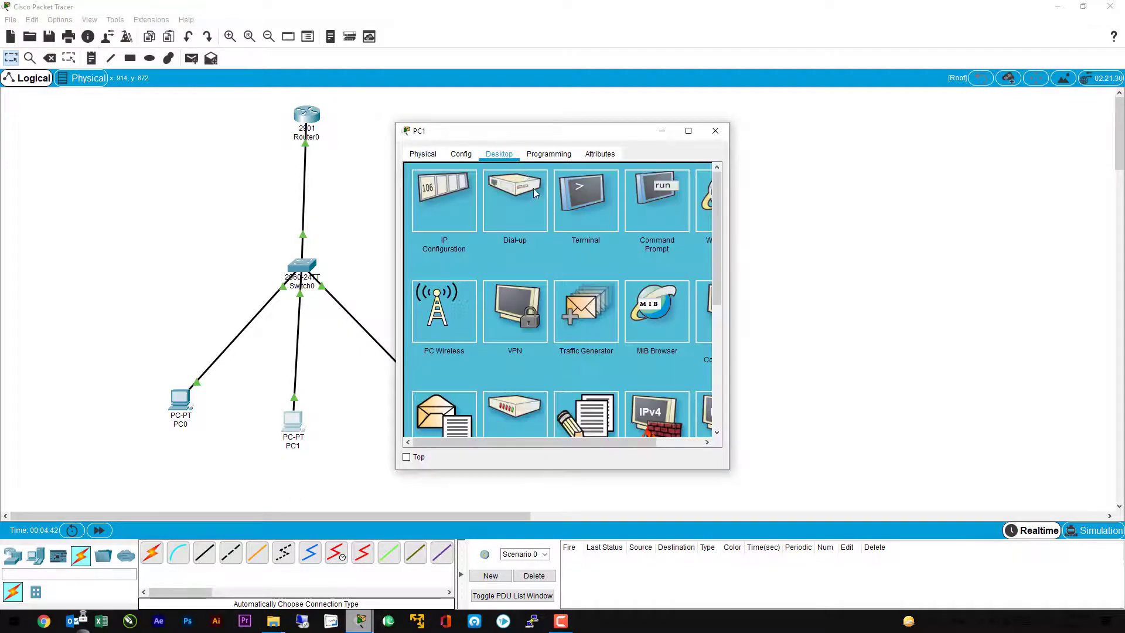
click(447, 208)
click(539, 237)
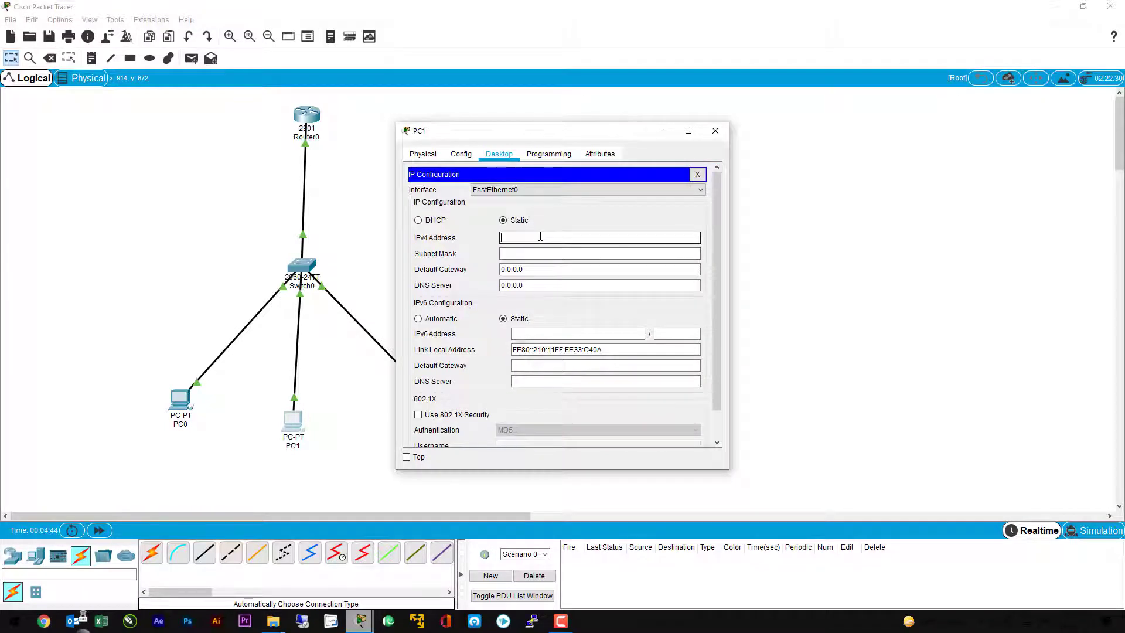
text(192.168.1.2)
key(Tab)
key(Tab)
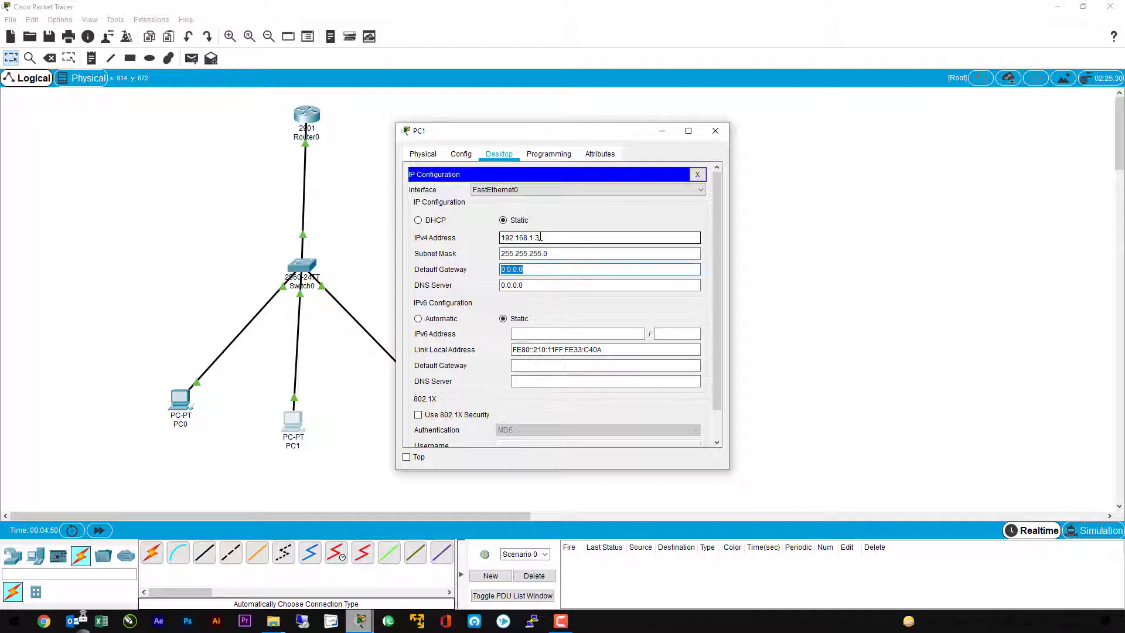
Step: Set PC1's default gateway to 192.168.1.1 and close its configuration window
text(192.168.1.1)
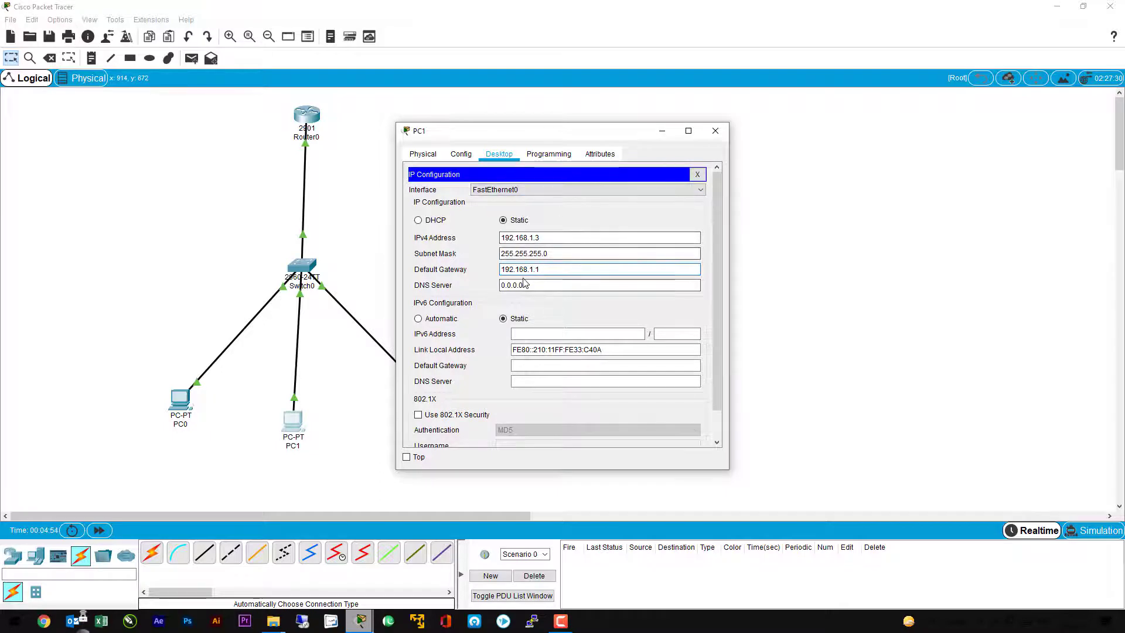
drag(547, 271, 518, 270)
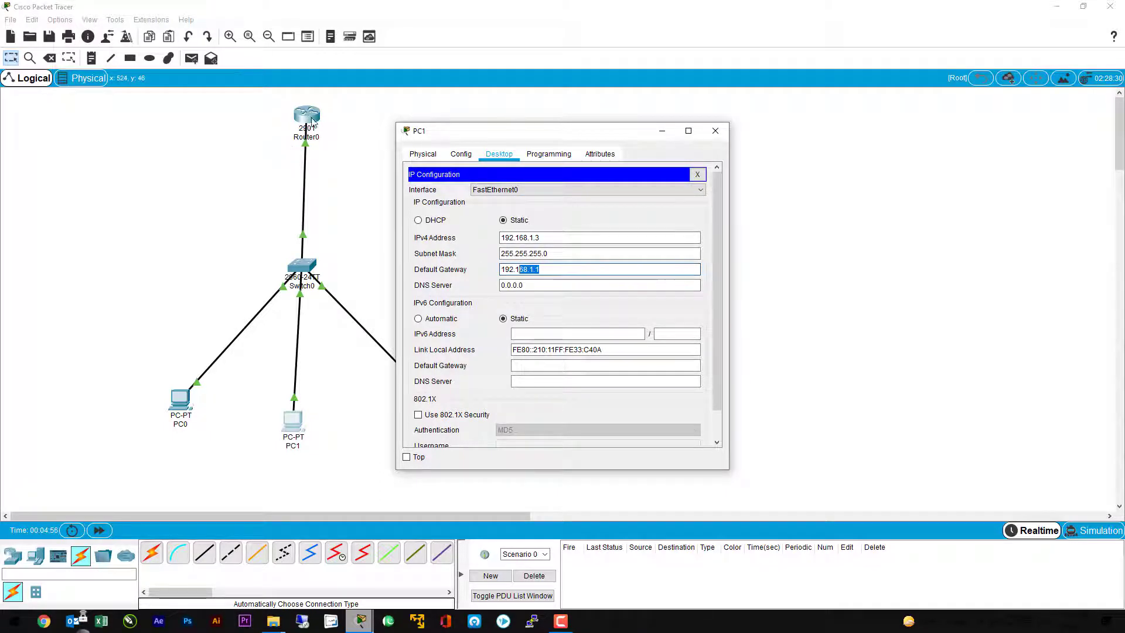
click(715, 131)
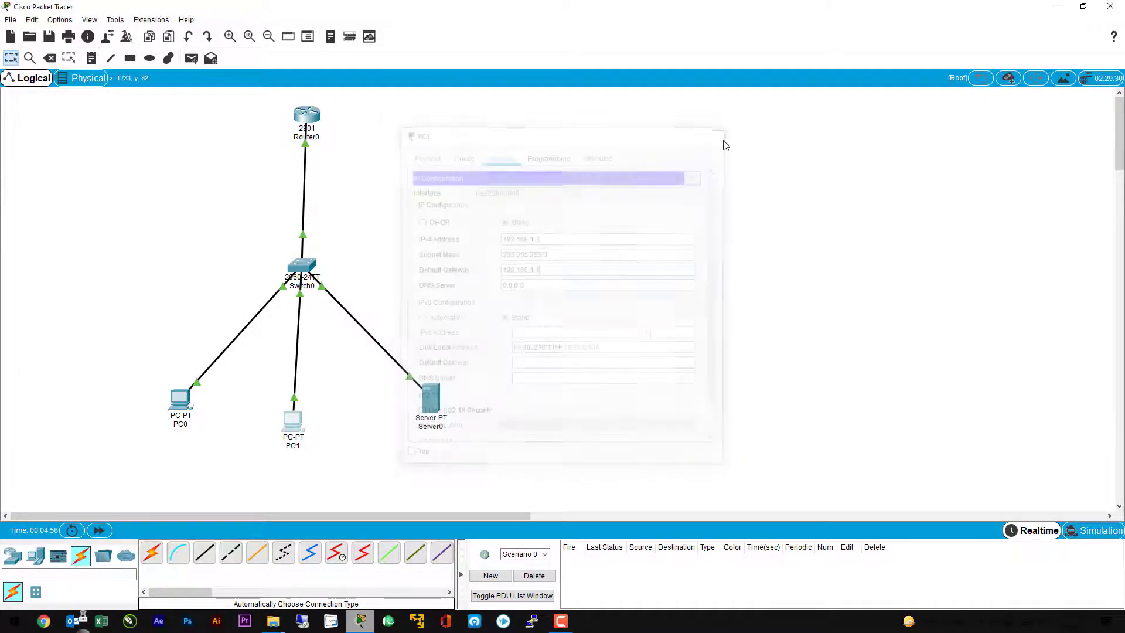
Step: Set Server0's static IPv4 address to 192.168.1.4 with subnet mask 255.255.255.0
click(438, 404)
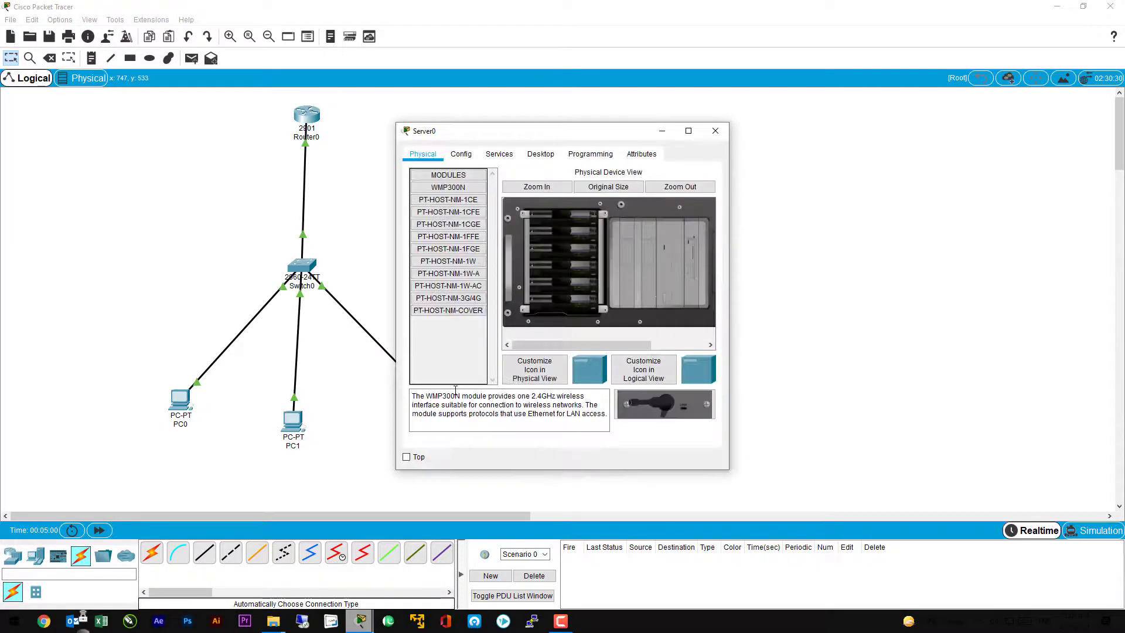
click(541, 156)
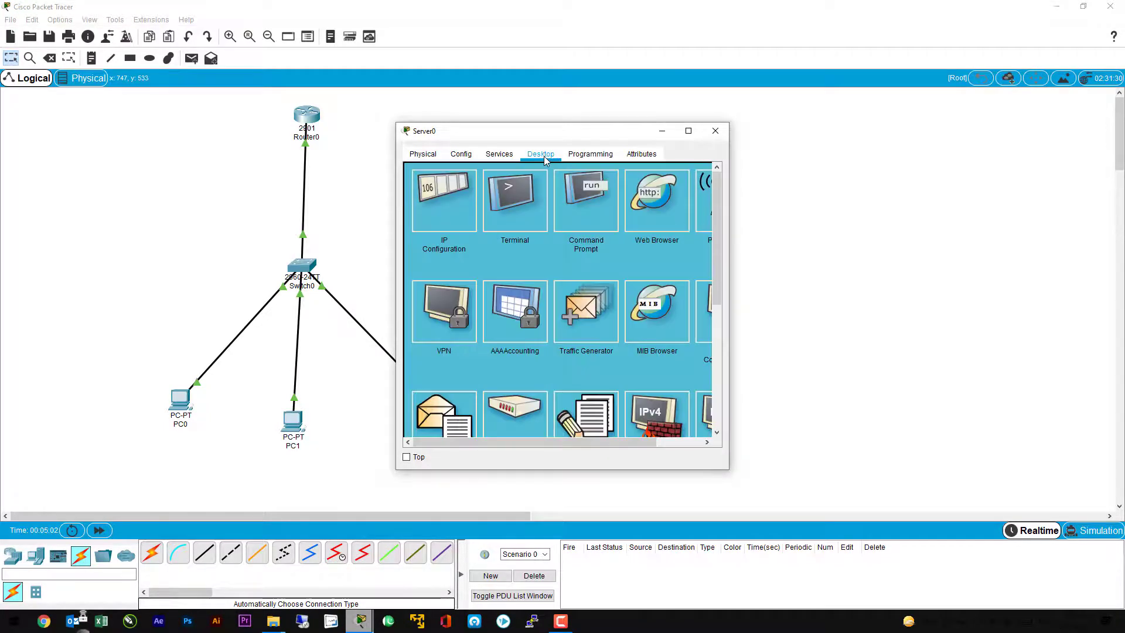
click(442, 214)
click(526, 220)
text(19)
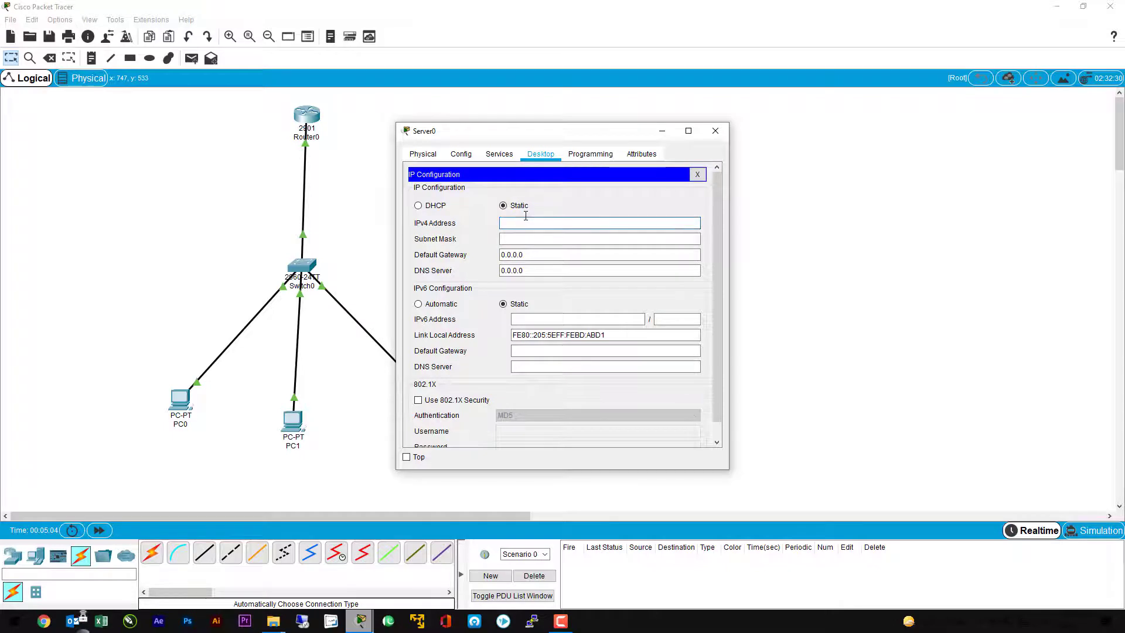
text(2.168.1.4)
key(Tab)
key(Tab)
Step: Set Server0's default gateway to 192.168.1.1 and close its configuration window
text(1)
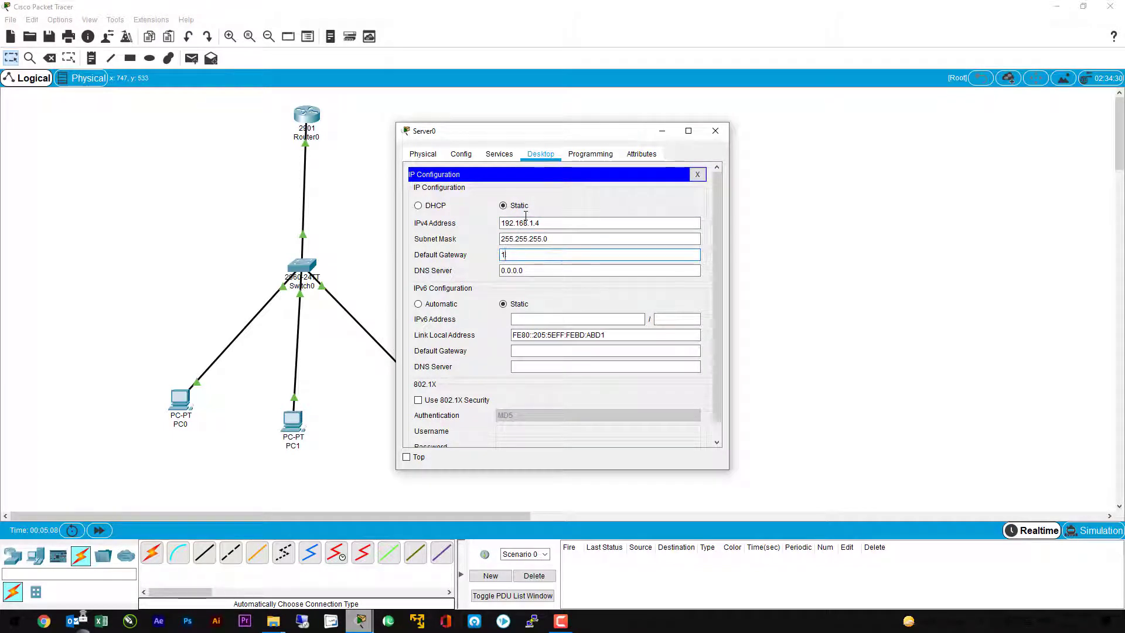
text(92.168.1.1)
click(716, 130)
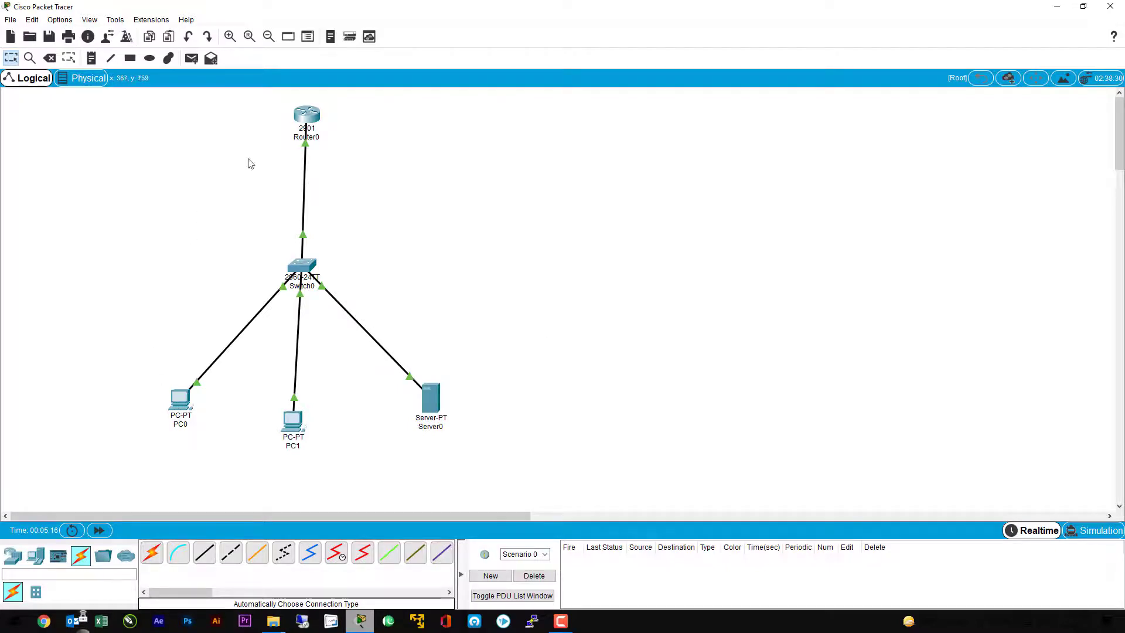
Step: Open PC0's Command Prompt and run ipconfig to check its IPv4 address
click(180, 401)
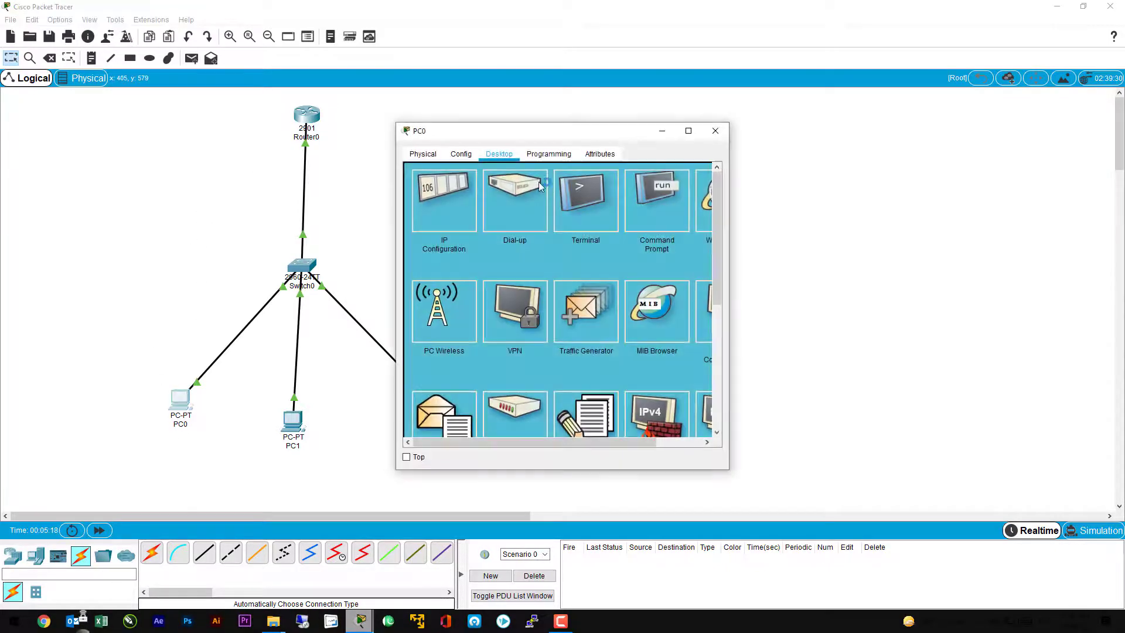
drag(532, 136, 802, 126)
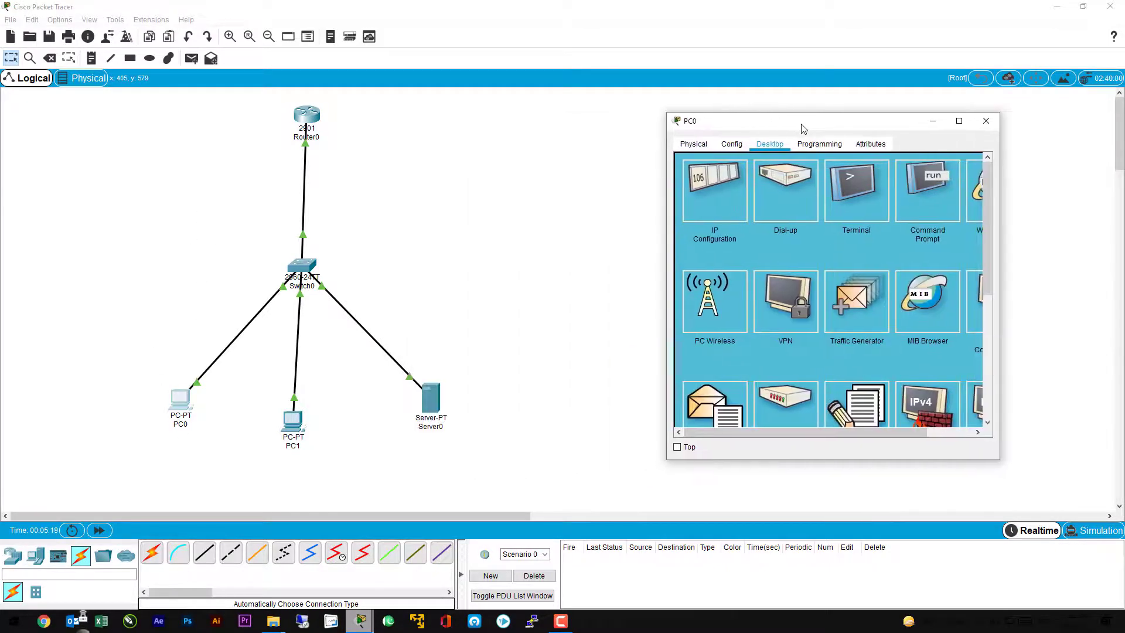
click(930, 204)
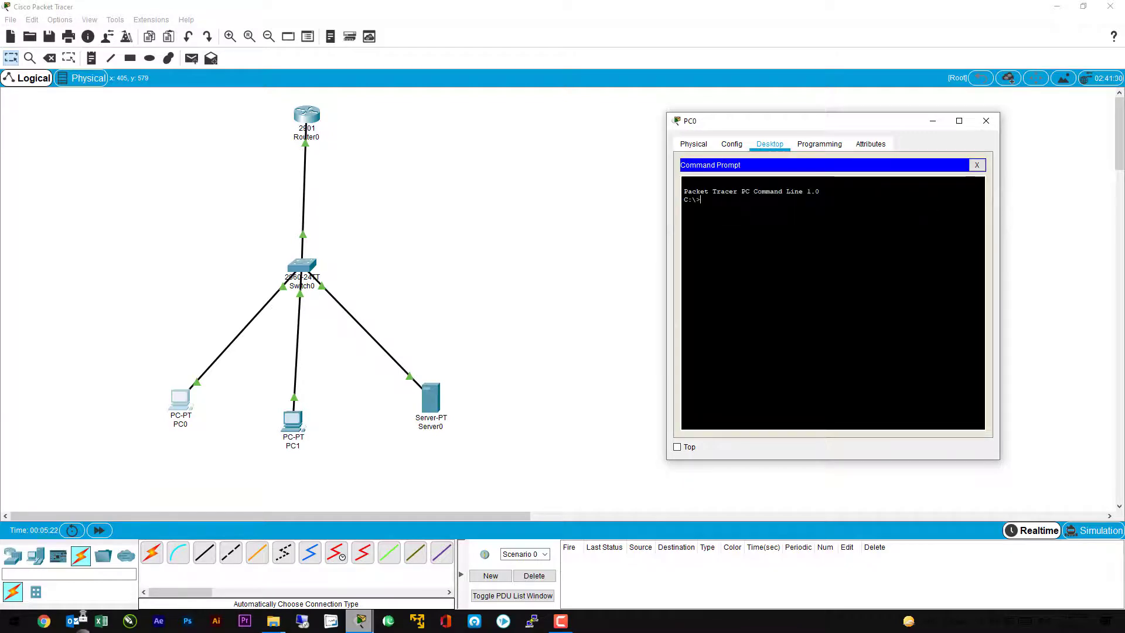
text(ipconfig)
key(Return)
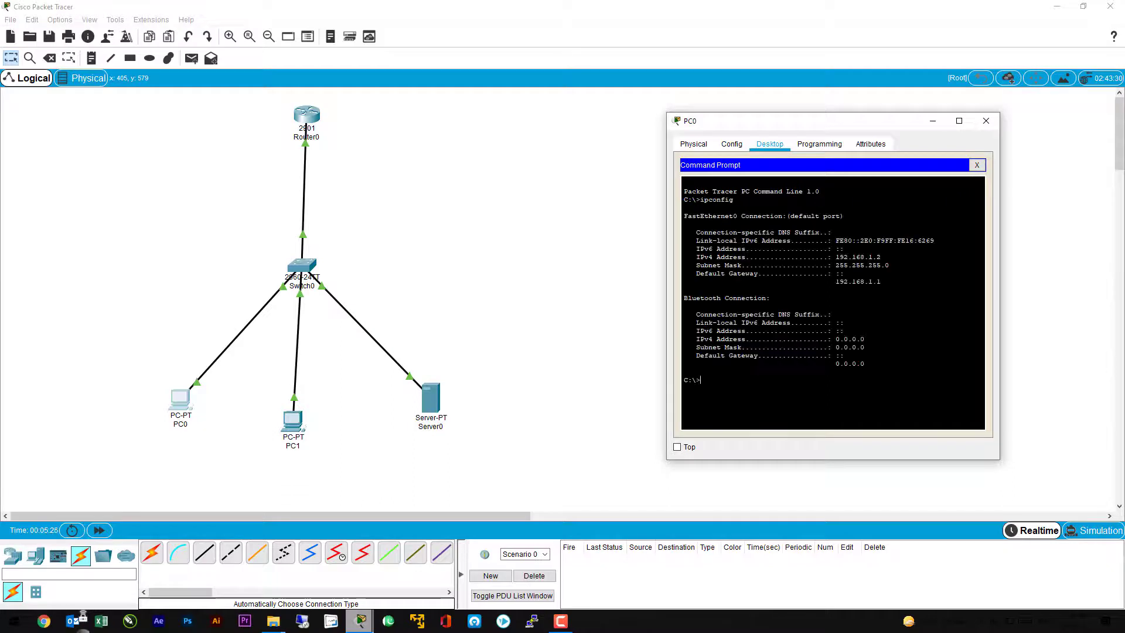
drag(696, 257, 881, 257)
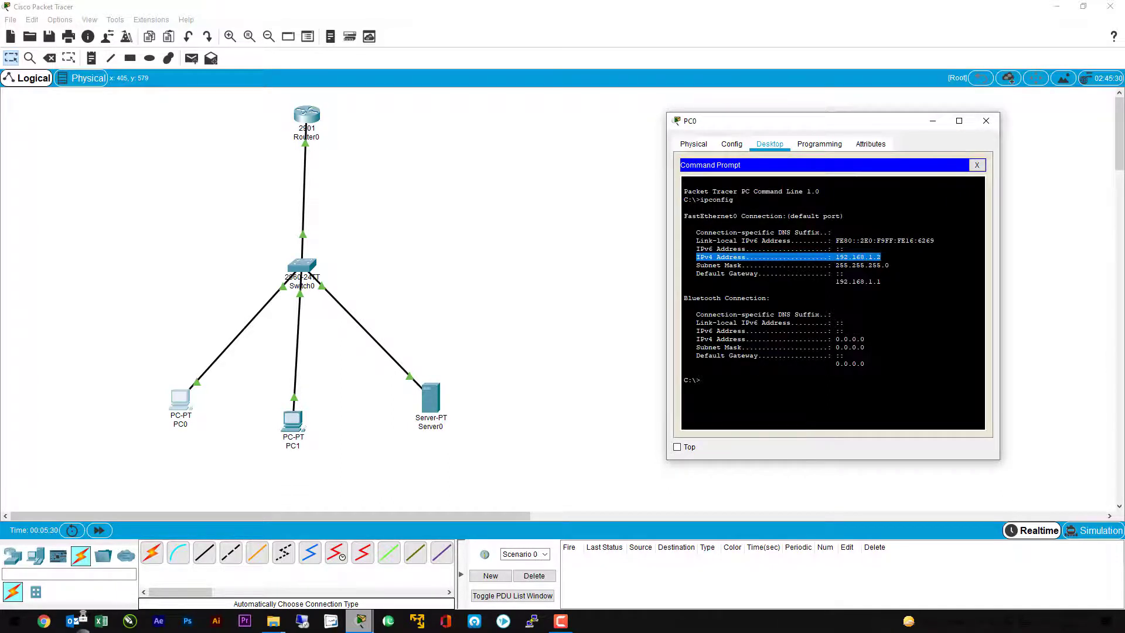
Step: From PC0, ping the router at 192.168.1.1 and PC1 at 192.168.1.3
click(700, 380)
text(ping )
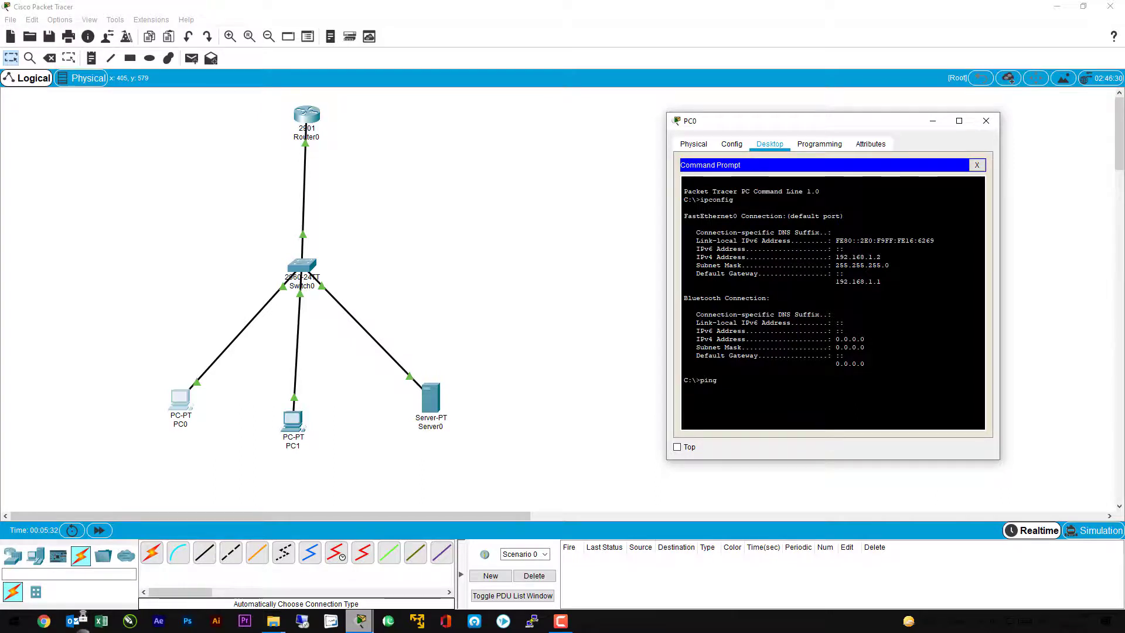
text(192.168.1.1)
key(Return)
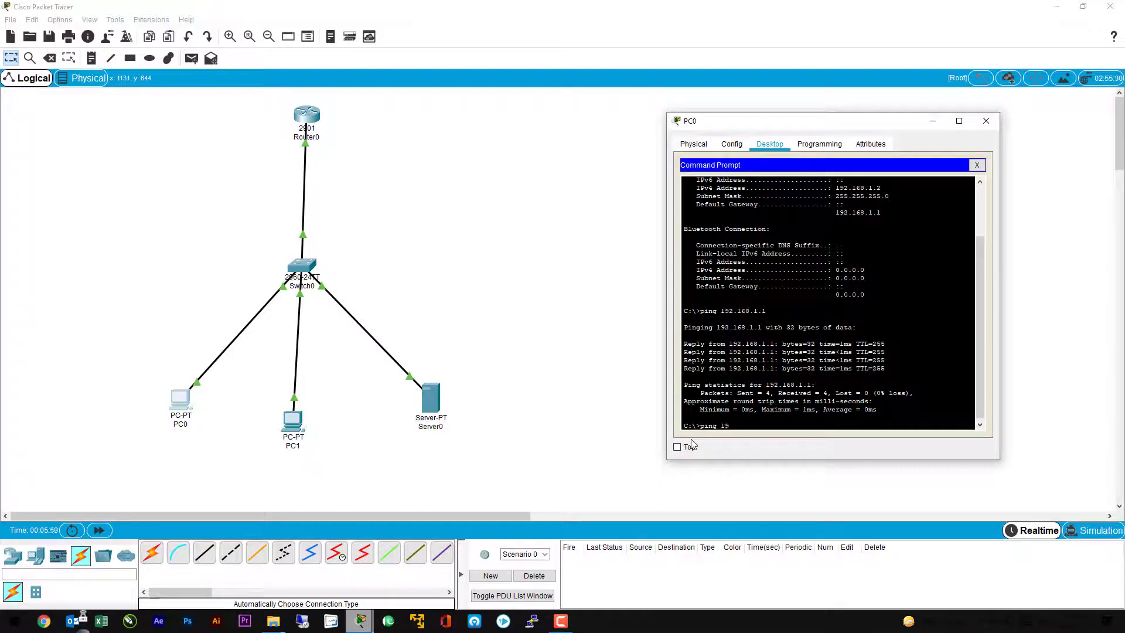
text(1.3)
key(Return)
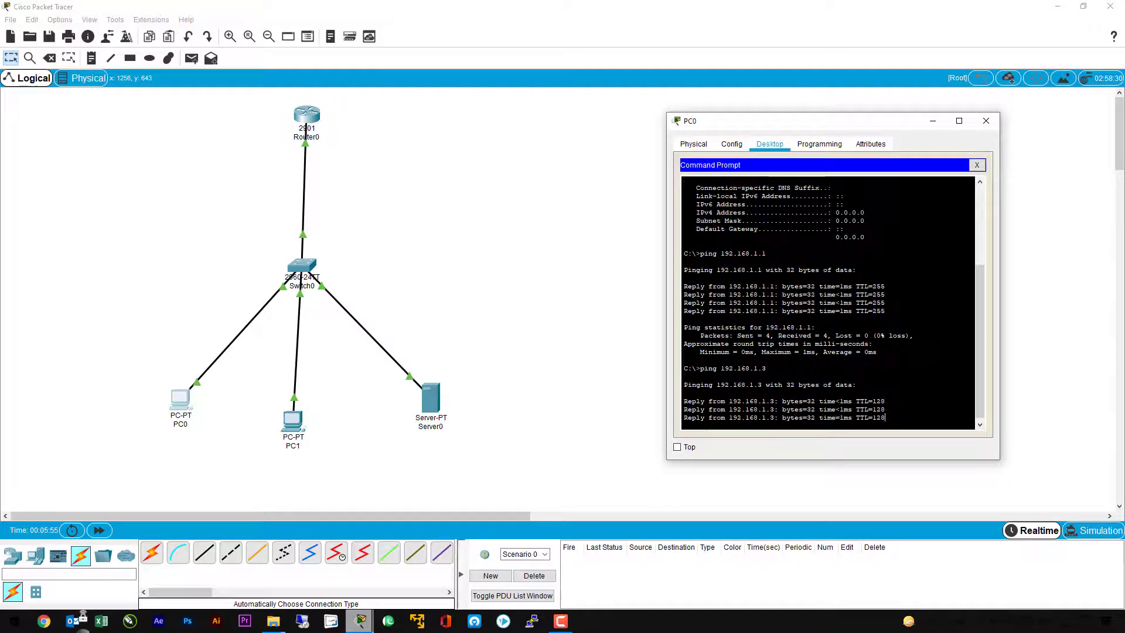
Step: Examine the sent and received packet counts and round-trip times in PC0's ping statistics for 192.168.1.3
drag(886, 418, 680, 421)
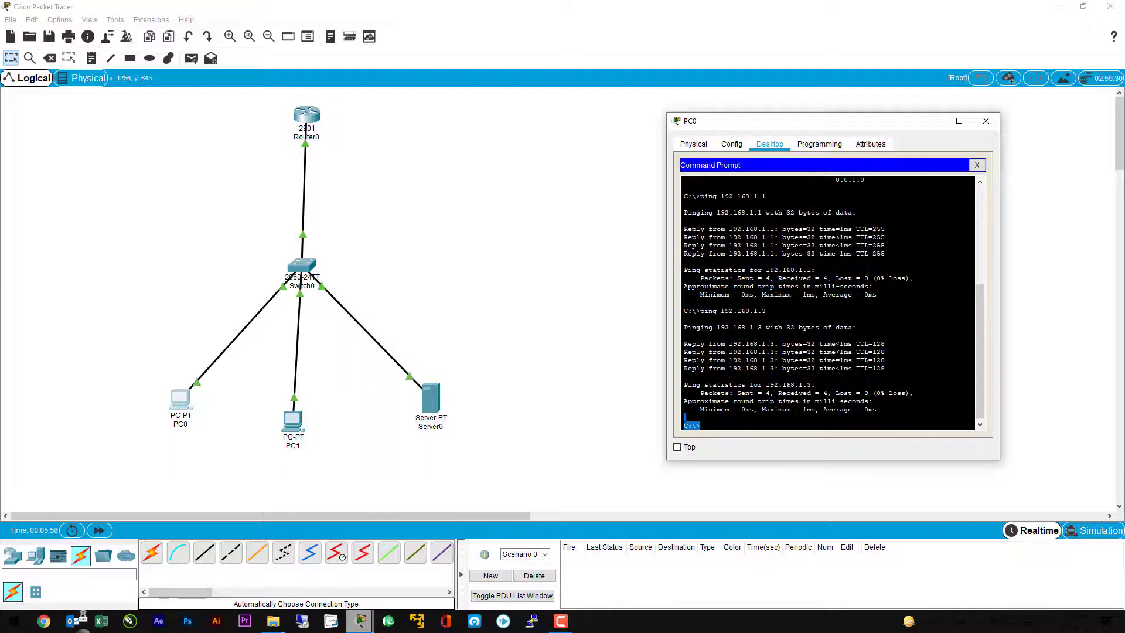
drag(832, 409, 763, 410)
click(764, 410)
drag(876, 393, 828, 393)
click(803, 401)
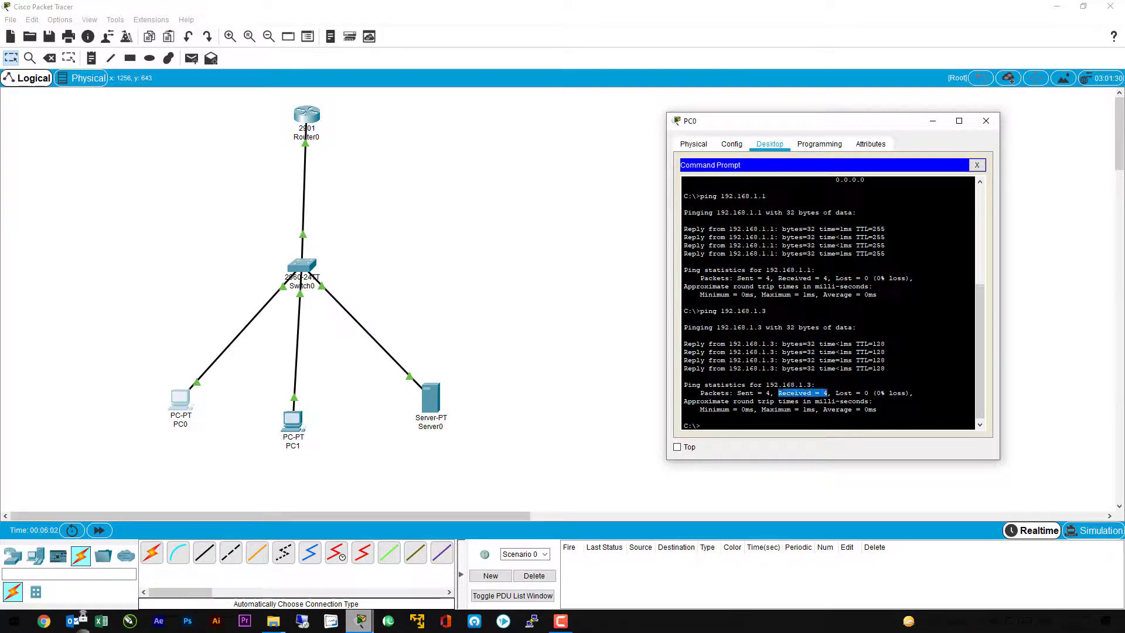
drag(737, 393, 769, 393)
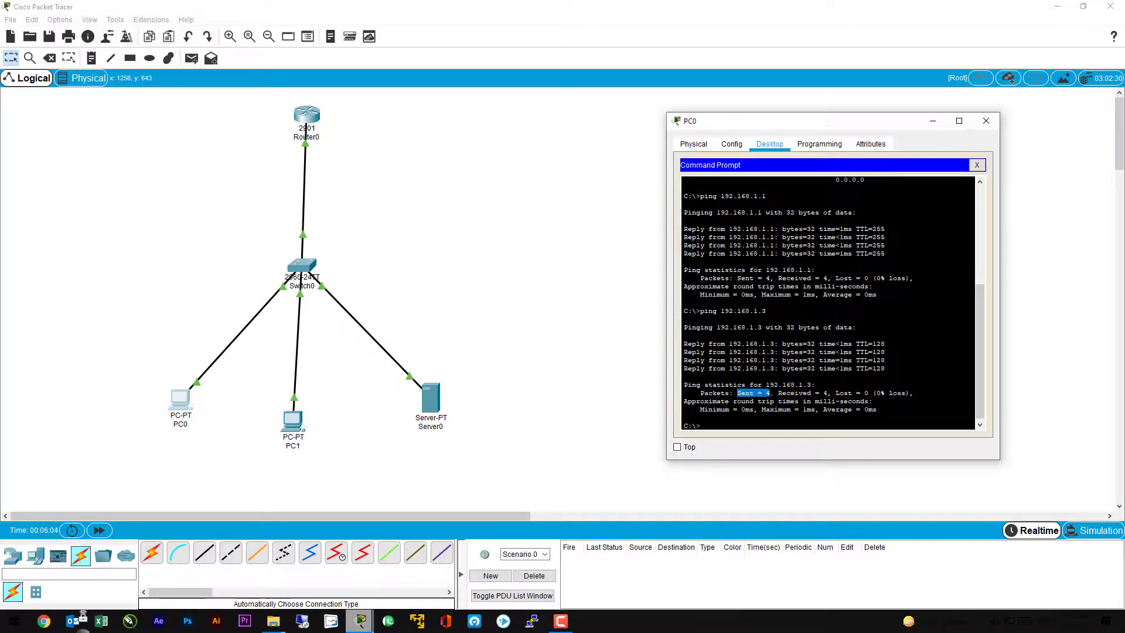
click(767, 393)
Step: From PC0, ping Server0 at 192.168.1.4, and close PC0's window
key(Return)
key(Return)
key(Return)
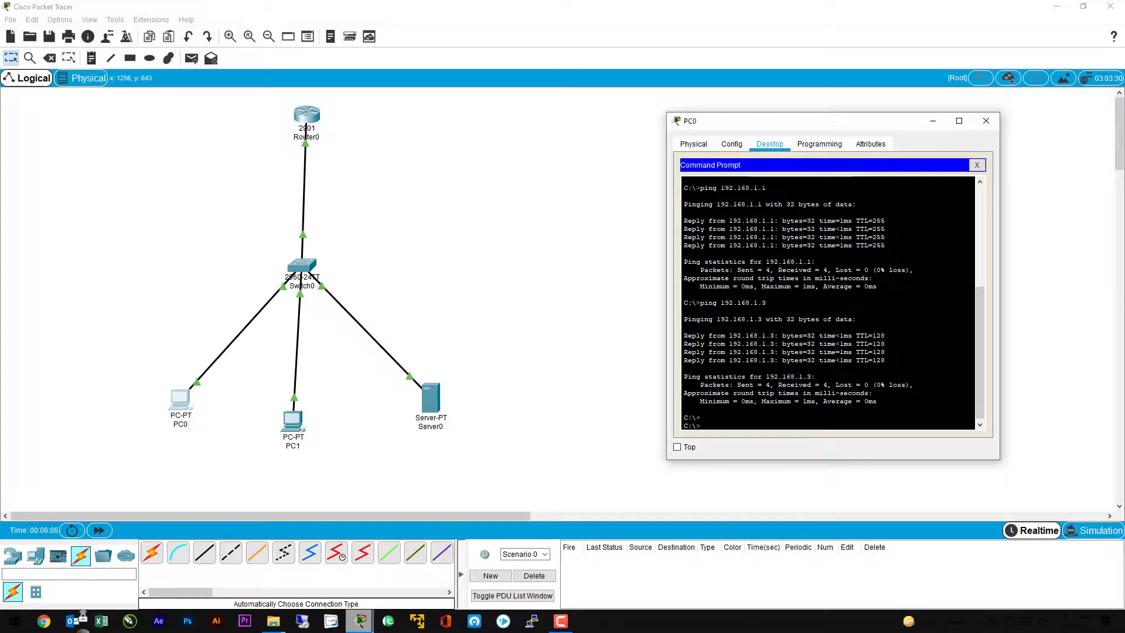
text(ping)
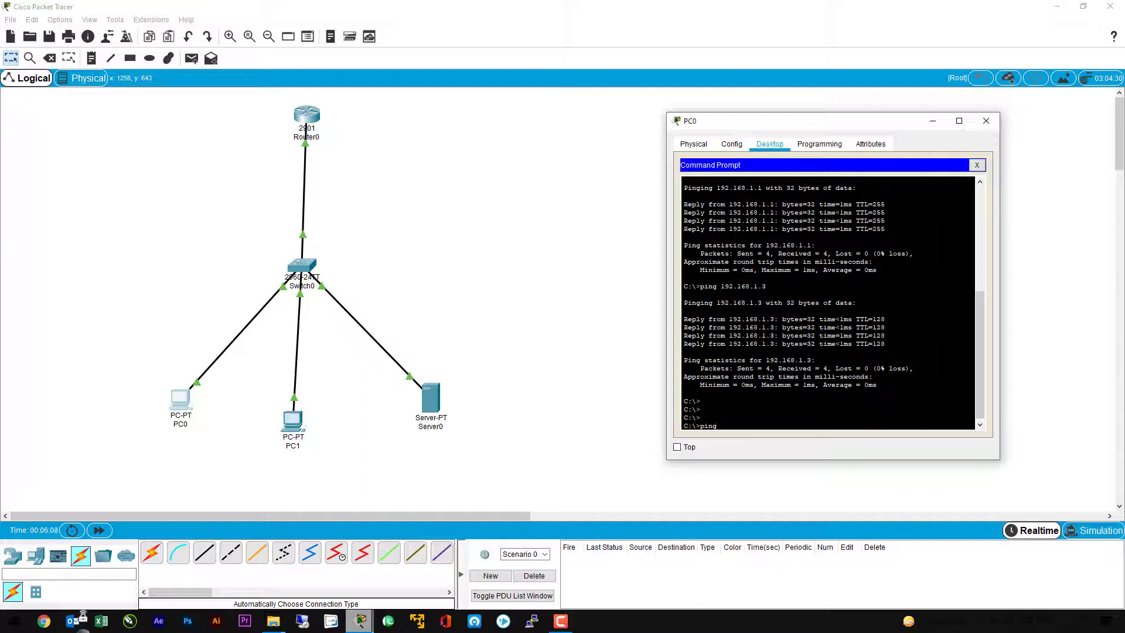
text( 192.168)
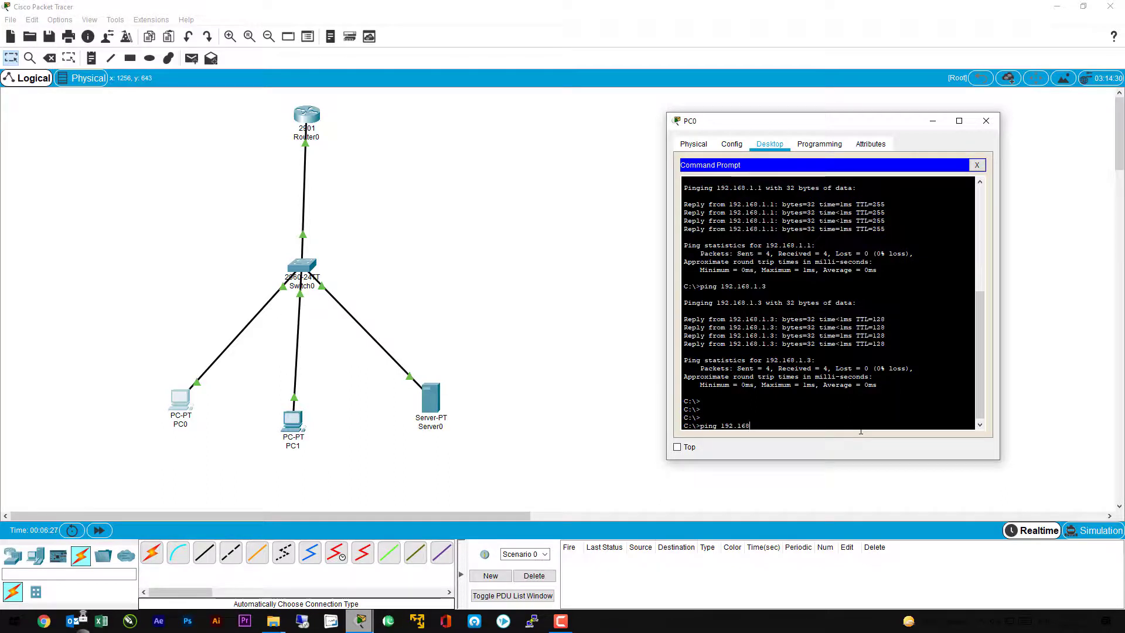
text(1.4)
key(Return)
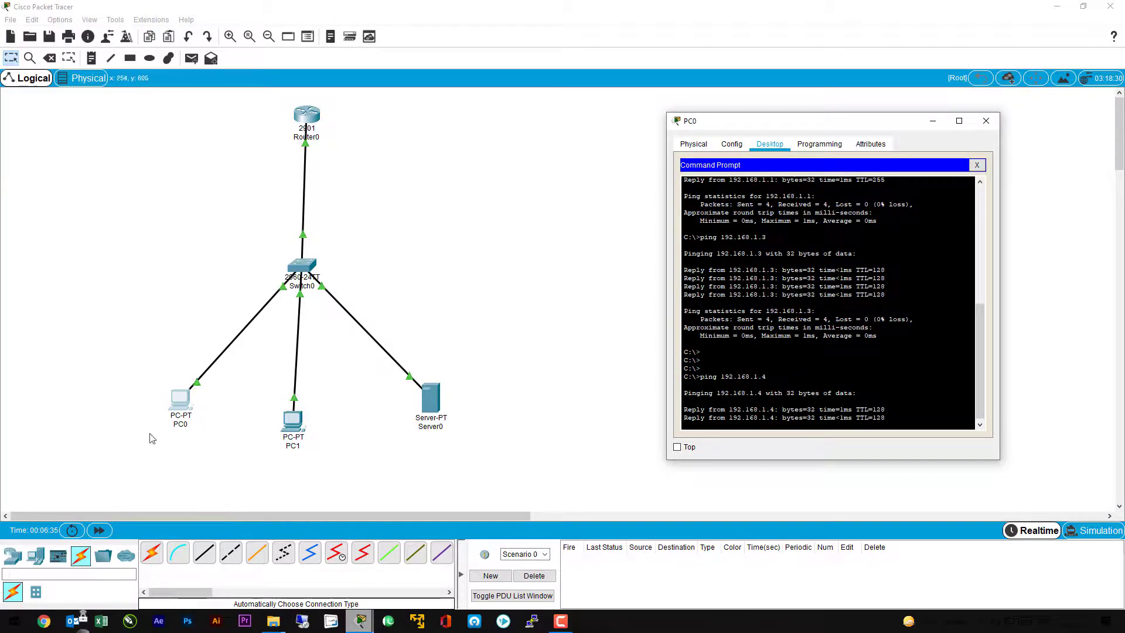
click(986, 121)
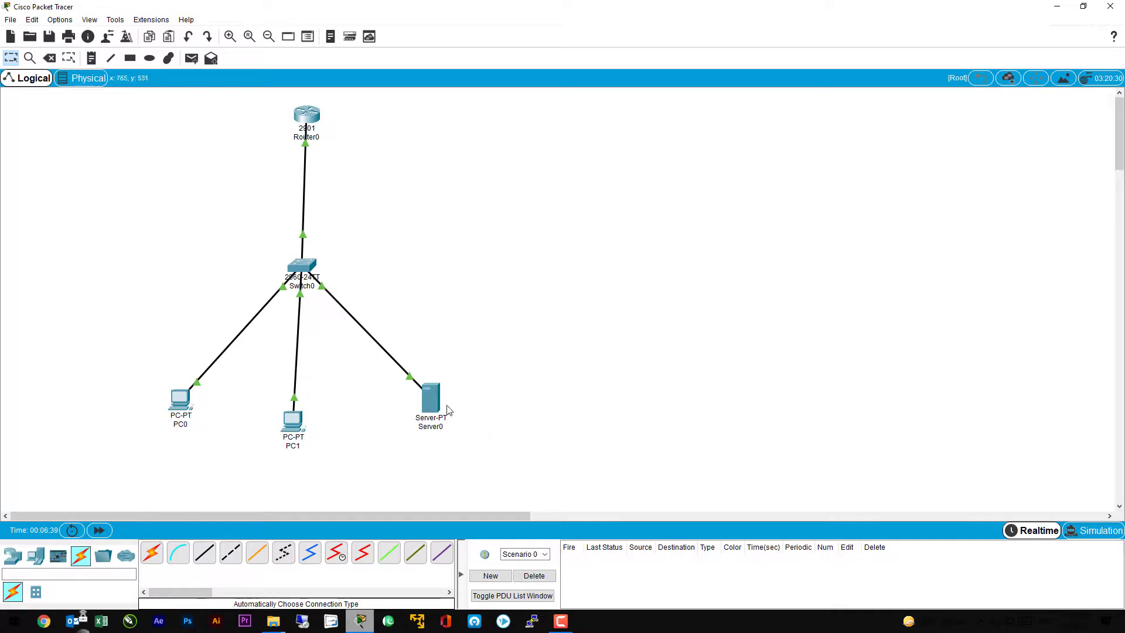
Step: Open Server0's Command Prompt and run ipconfig to check its IPv4 address
click(434, 401)
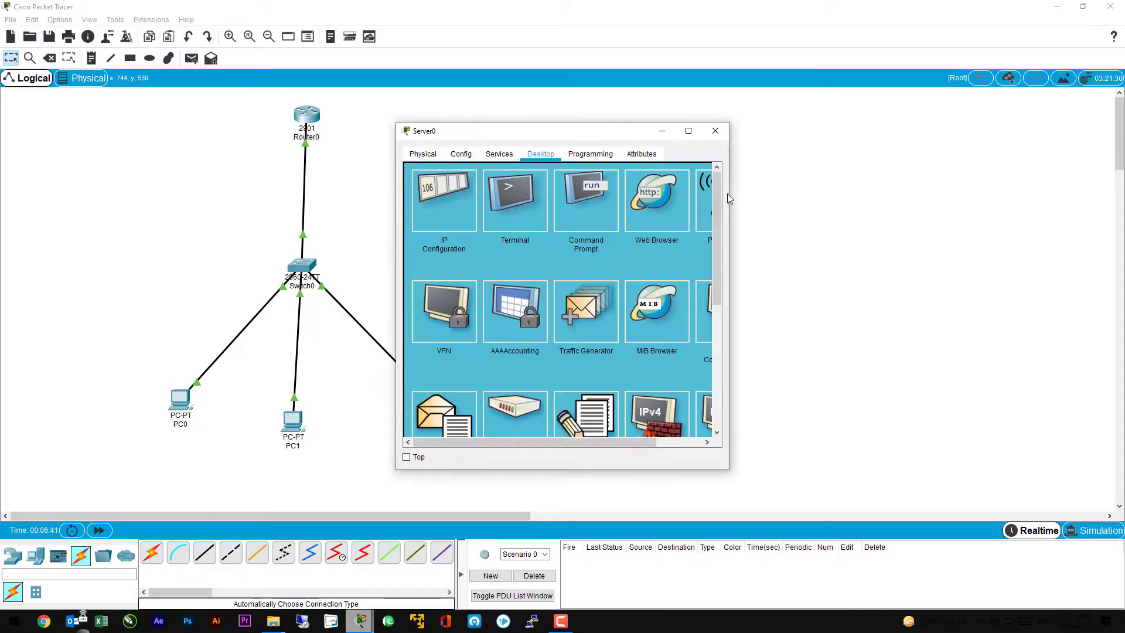
drag(627, 132, 894, 138)
click(824, 212)
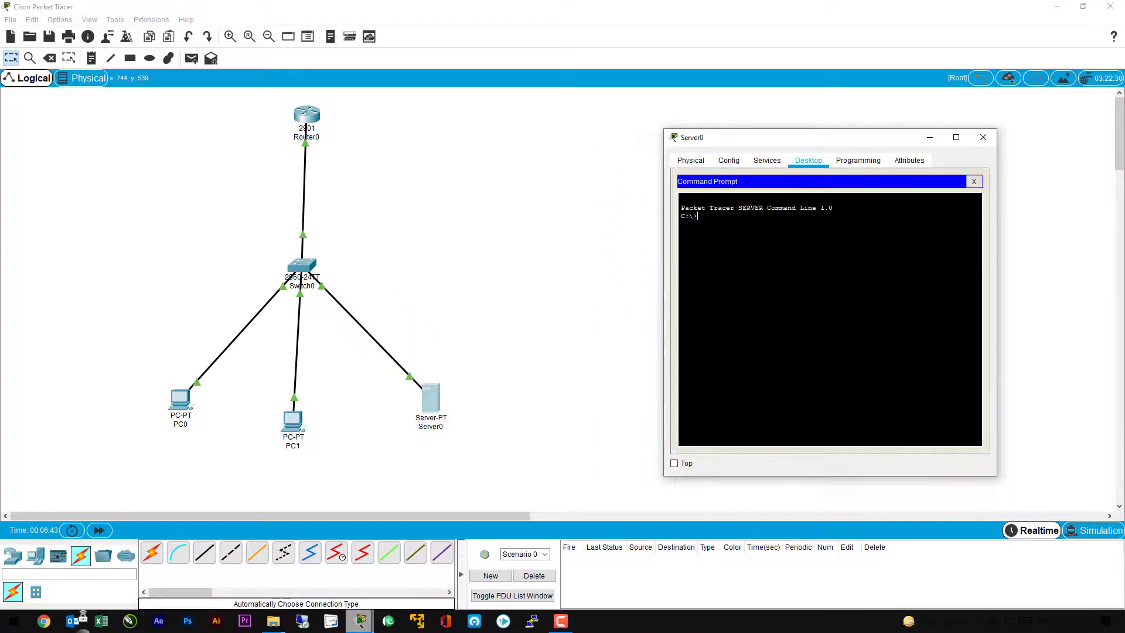
text(ipconfig)
key(Return)
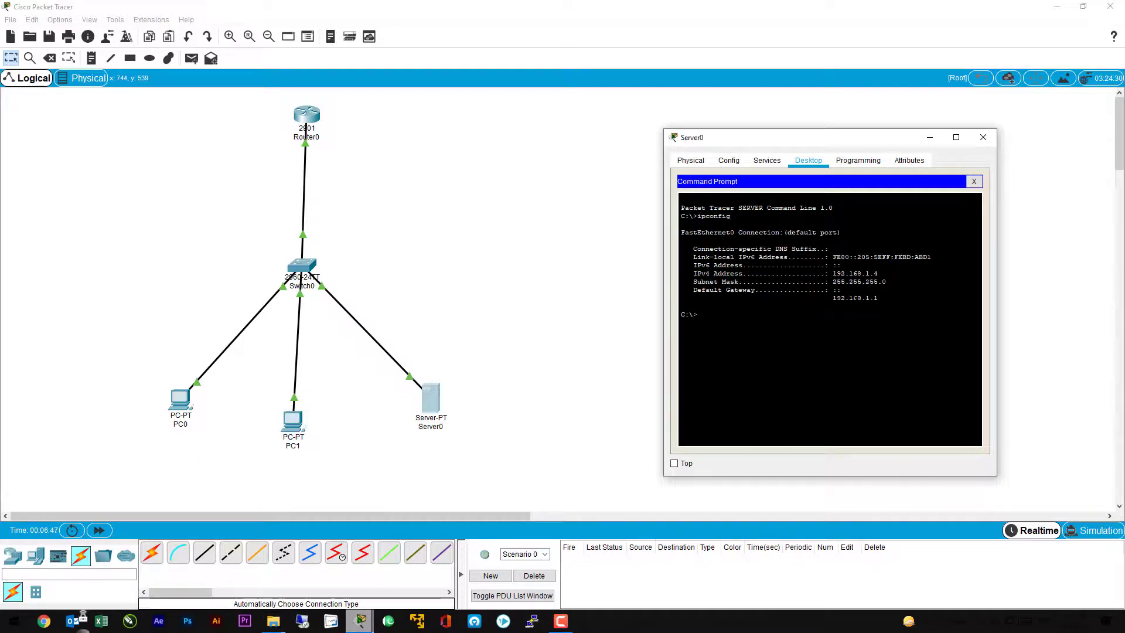
drag(878, 274, 849, 274)
click(849, 274)
Step: From Server0, ping the router at 192.168.1.1, and close Server0's window
text(ping 192.168.1.1)
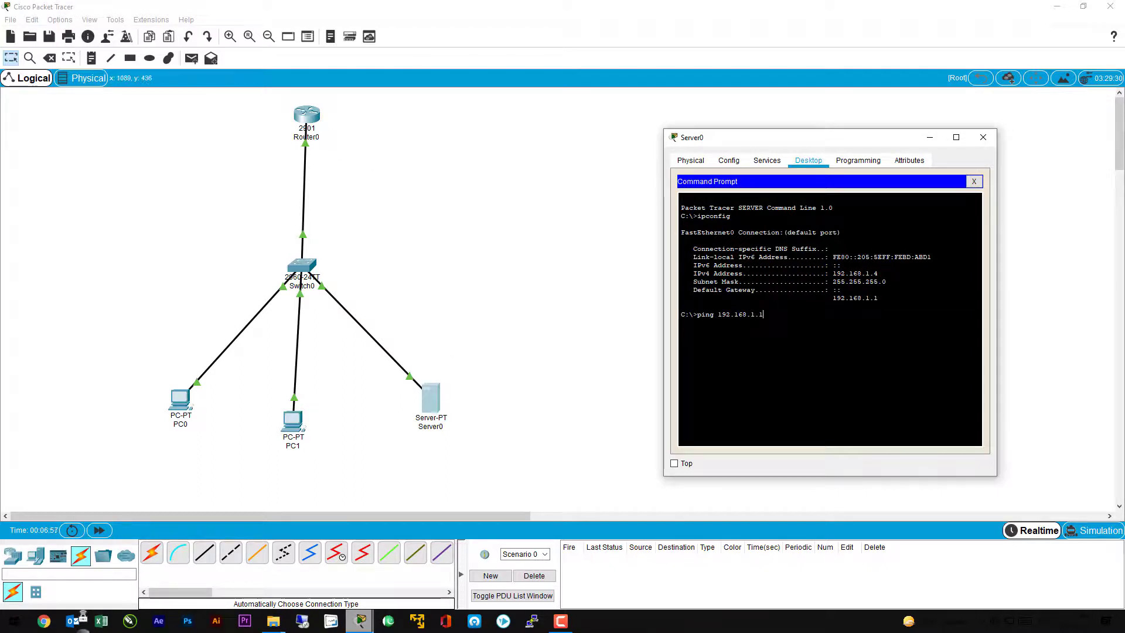
key(Return)
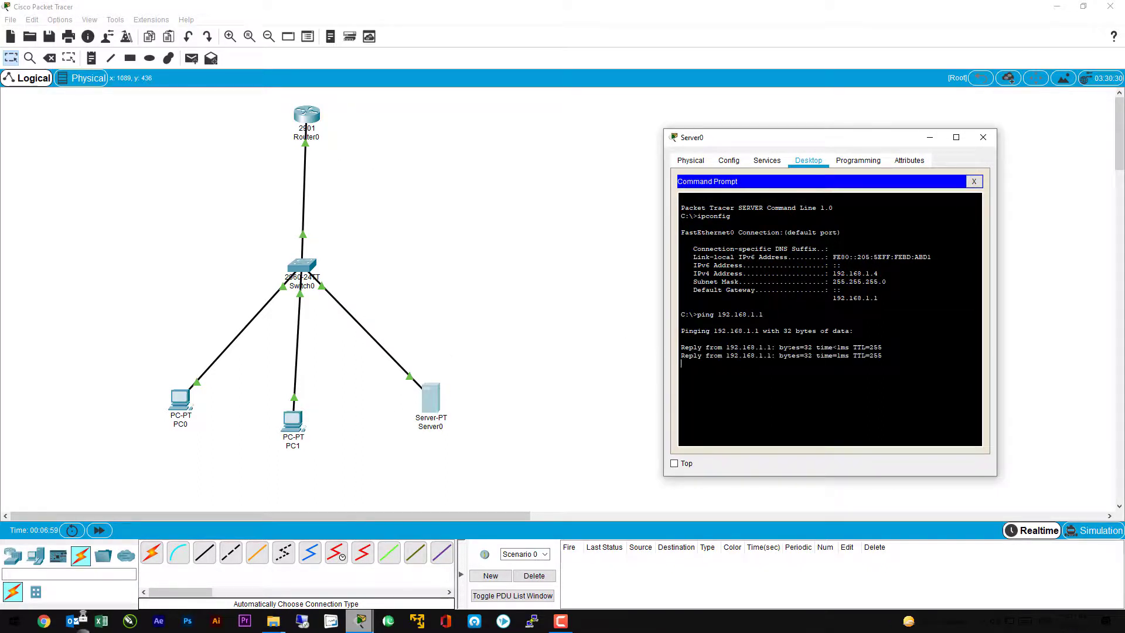
click(983, 138)
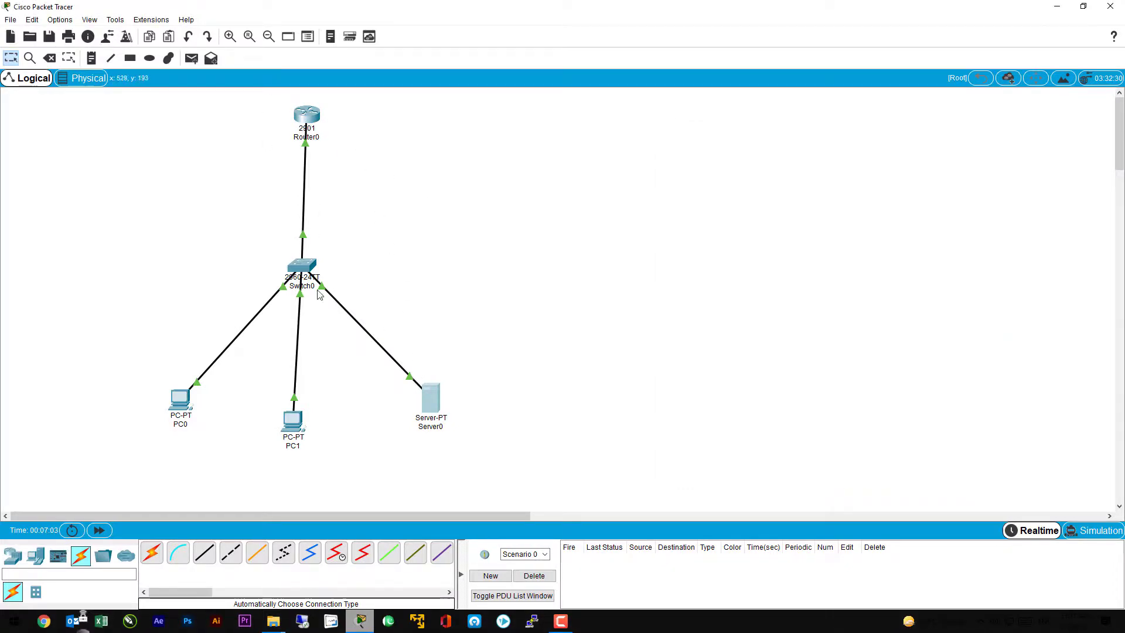
Step: Open Router0's command line, ping Server0 at 192.168.1.4 and check the reported success rate
click(306, 117)
drag(592, 130, 869, 119)
key(Return)
key(Return)
key(Return)
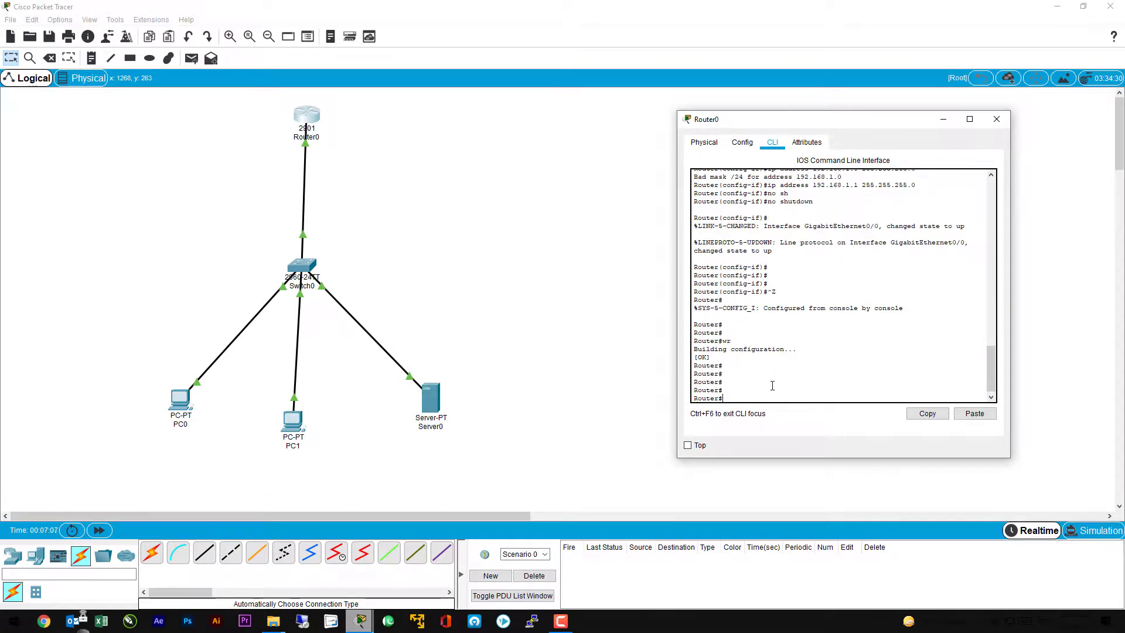
text(ping )
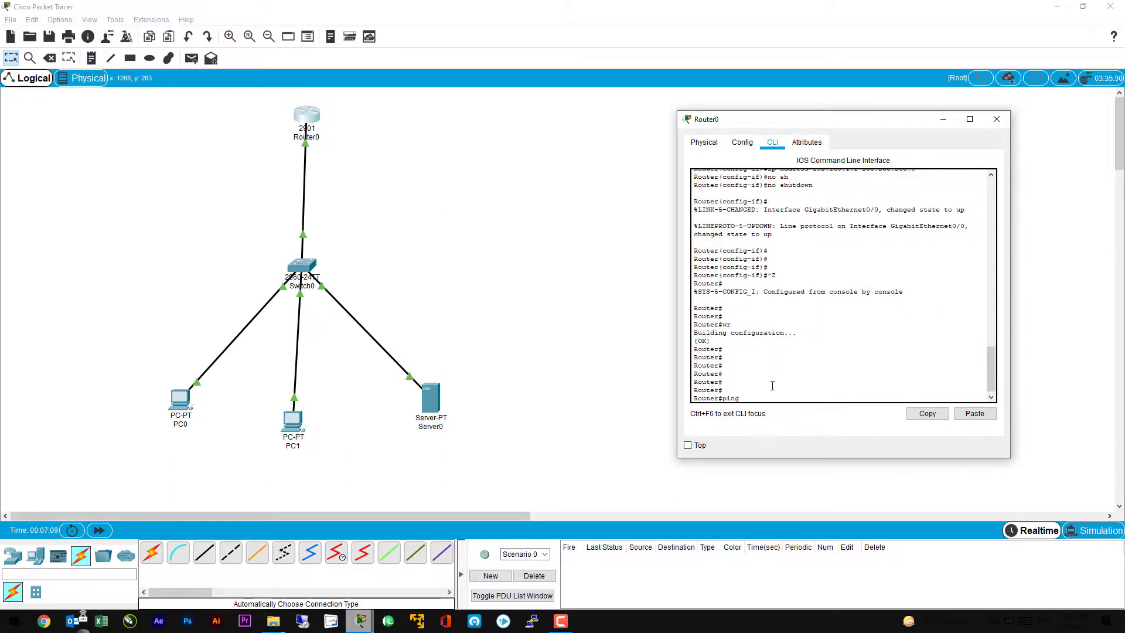
text(192.168.1.4)
key(Return)
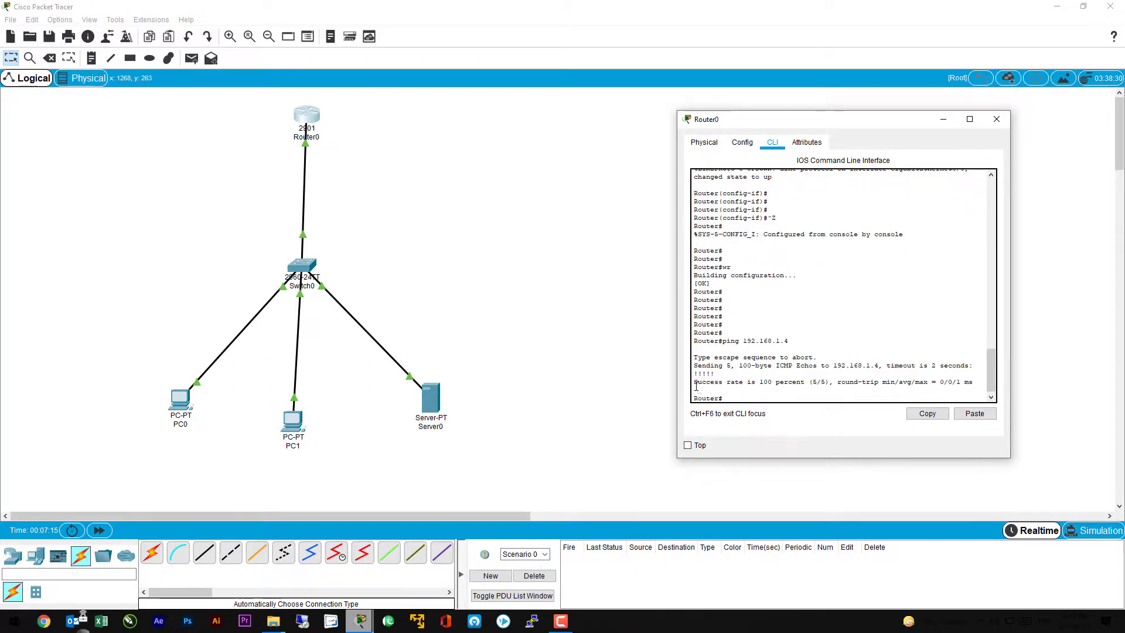
mouse_move(697, 387)
mouse_down()
mouse_move(804, 387)
mouse_move(696, 386)
mouse_up()
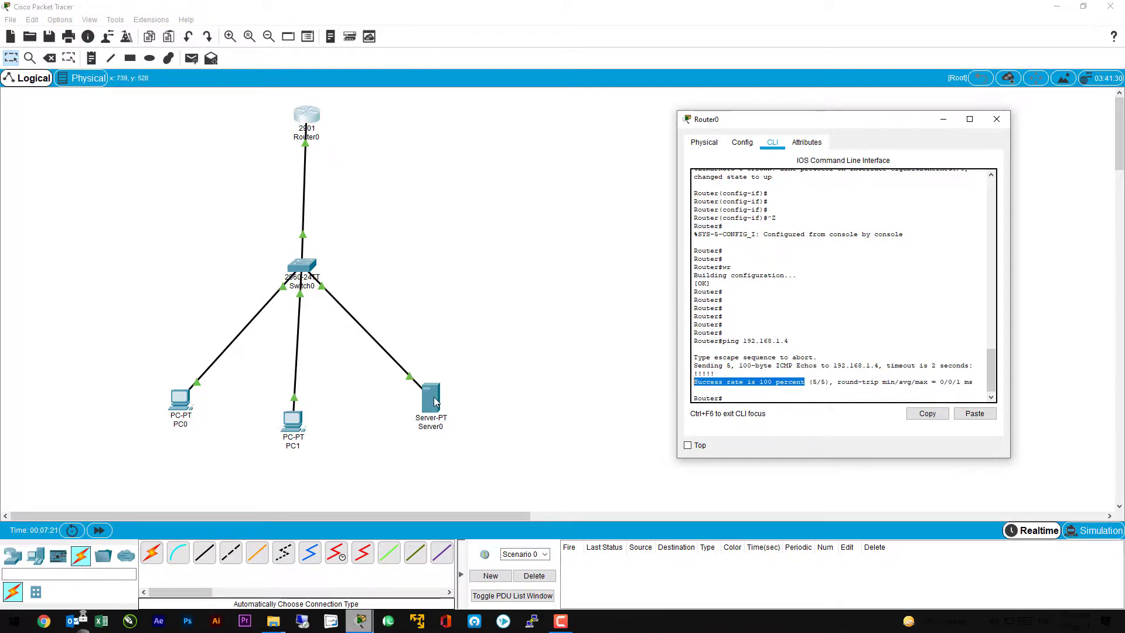
click(725, 387)
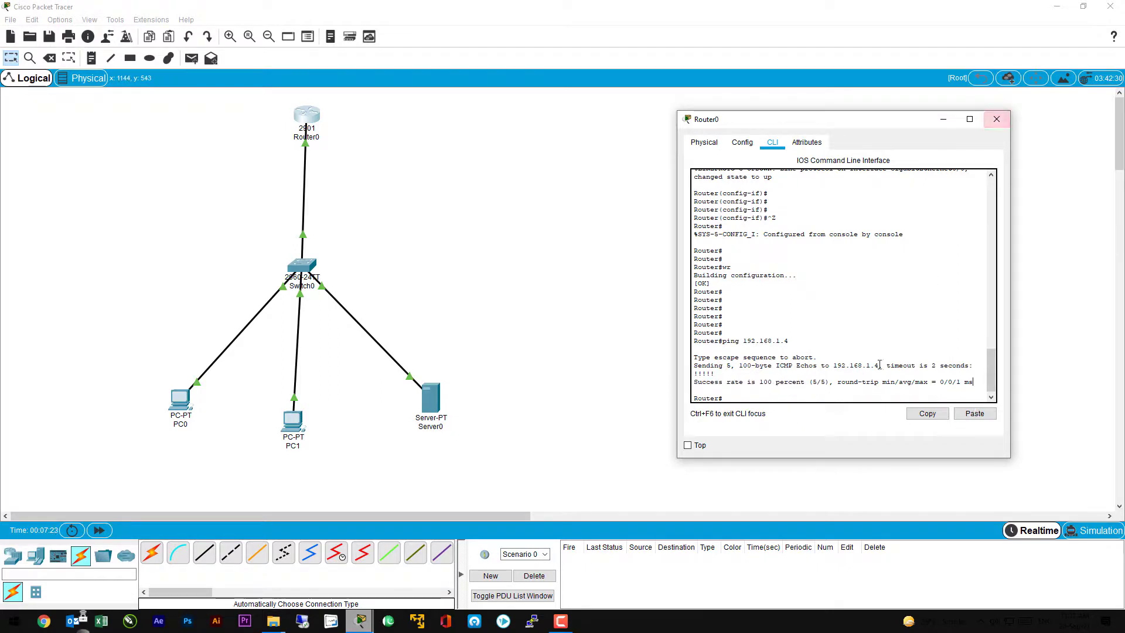
Step: From Router0, ping PC1 at 192.168.1.3 and check the reported success rate
key(Return)
key(Return)
key(Return)
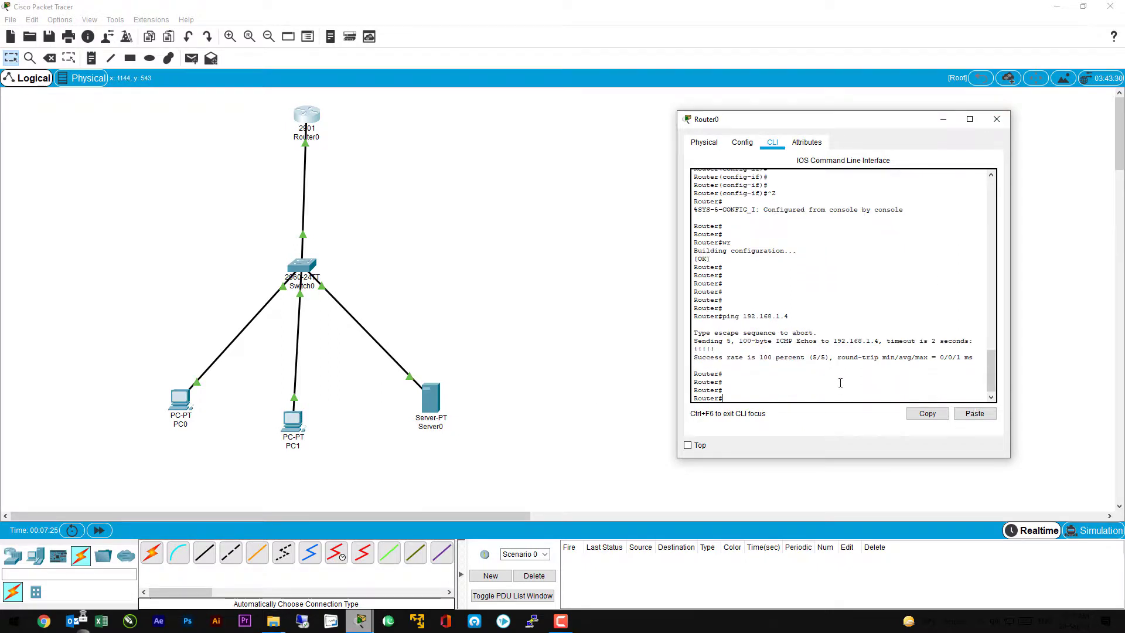
text(ping 192.168.1.3)
key(Return)
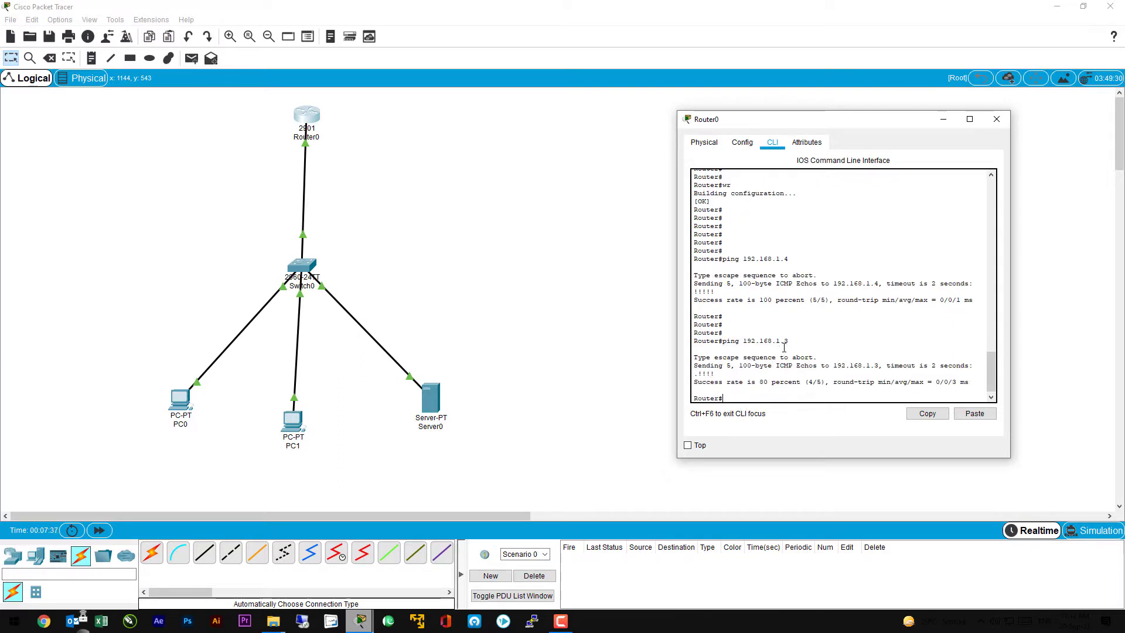
drag(777, 384, 739, 384)
click(744, 398)
Step: Repeat Router0's ping to 192.168.1.3, check the new success rate, and close Router0's window
key(Up)
key(Return)
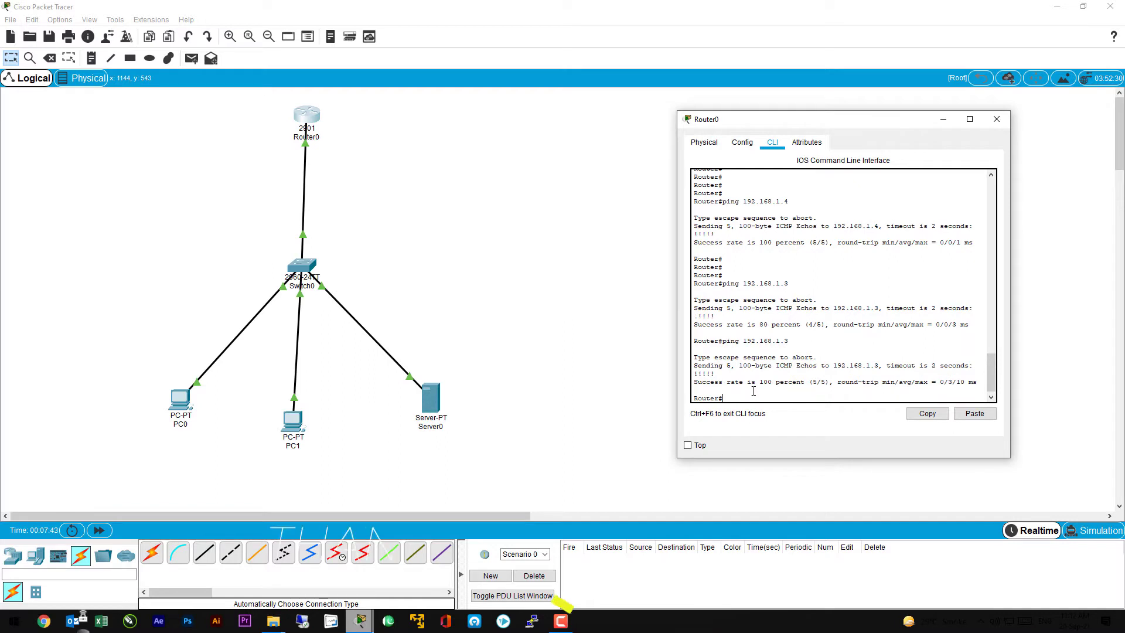
drag(779, 381, 707, 385)
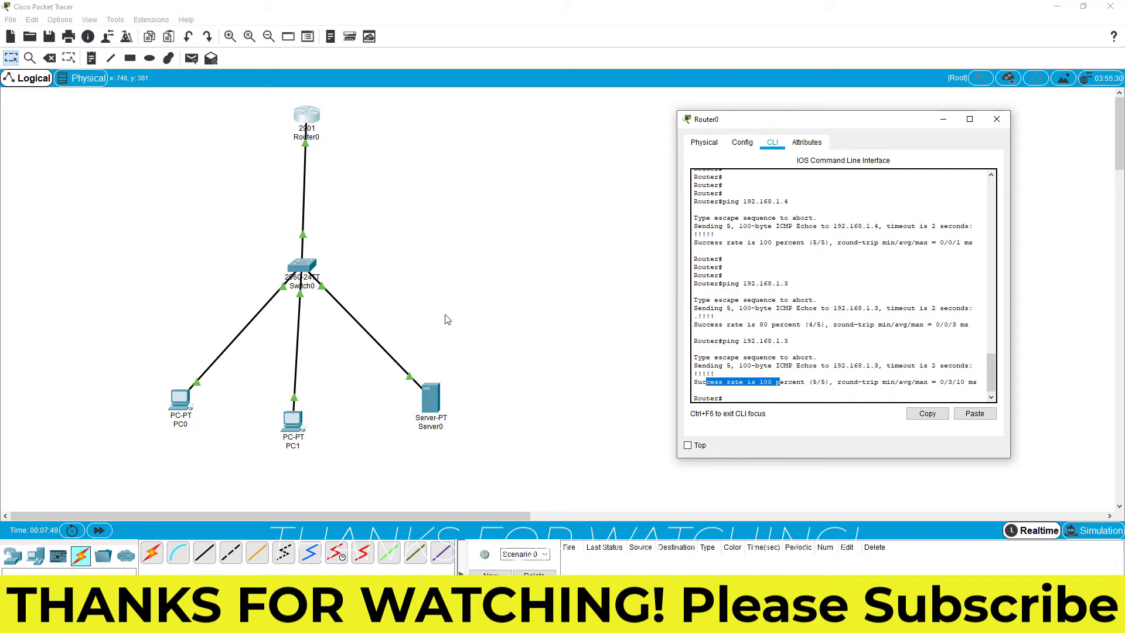
click(996, 119)
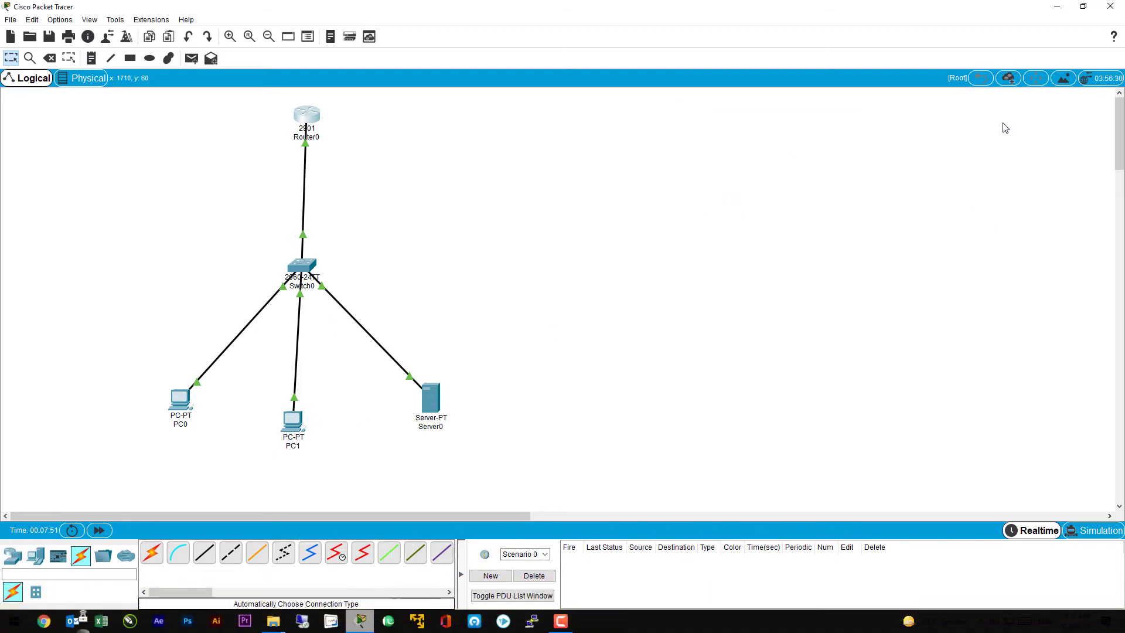